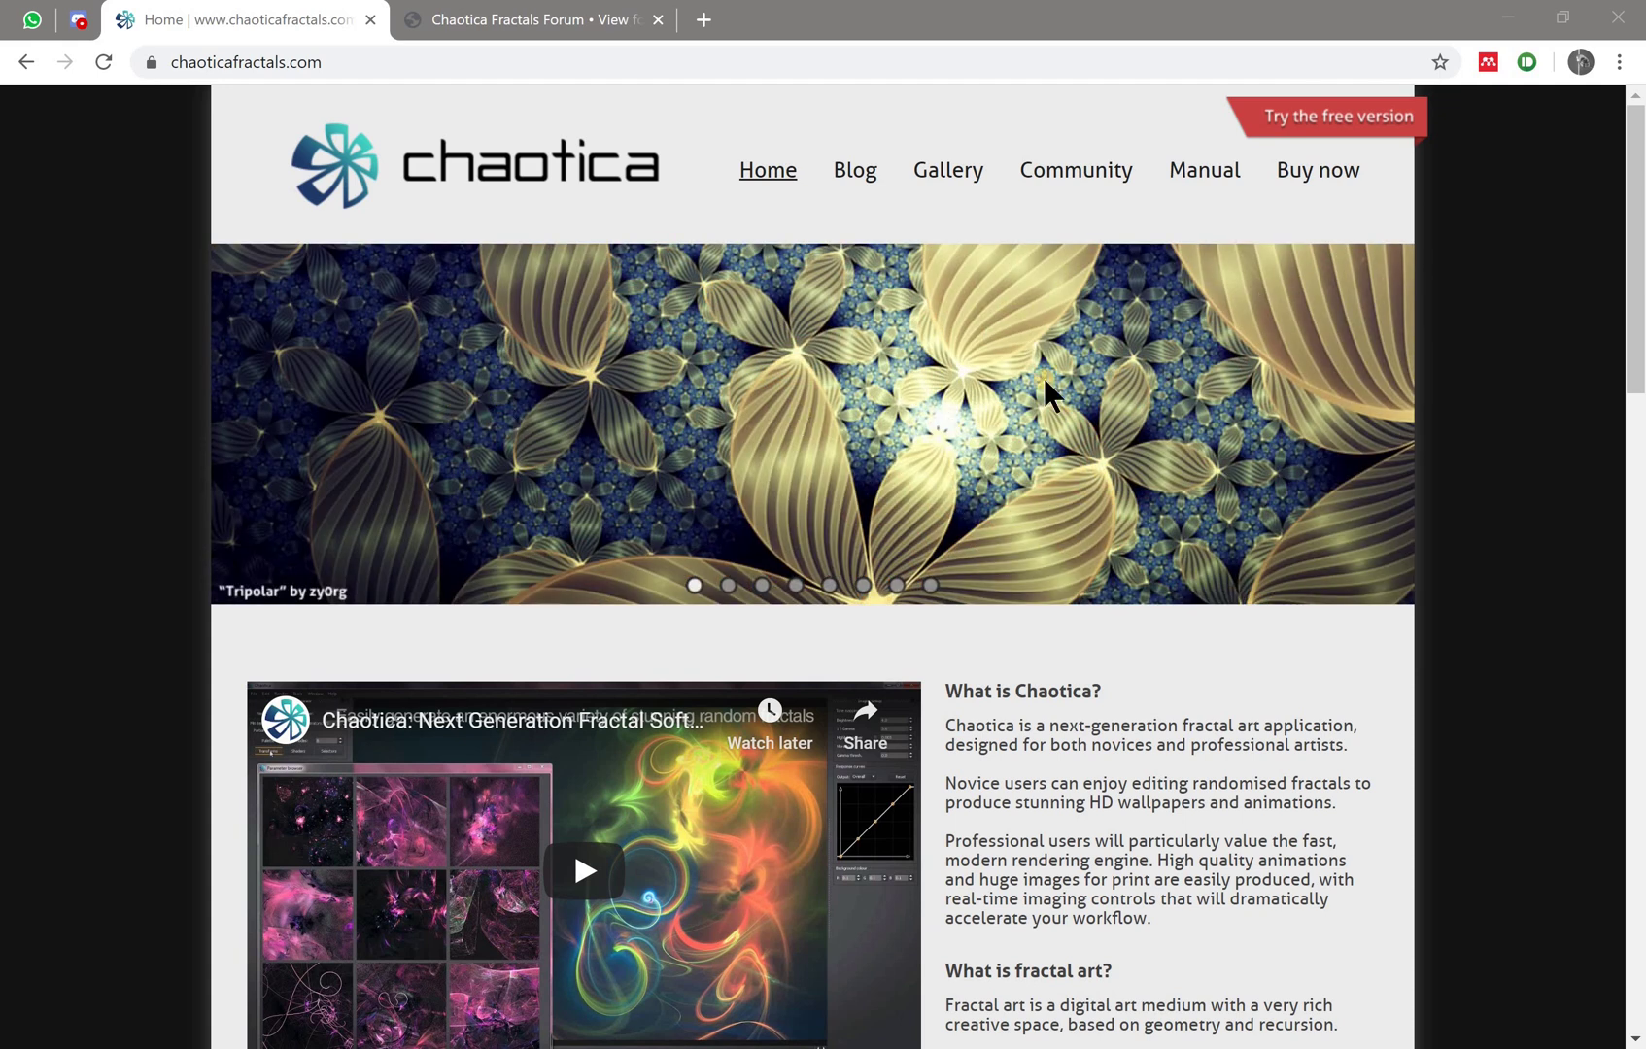
- Open the Download page and review the free-use limits and the version 1.5.8 download links
{"action": "left_click", "coordinate": [1325, 121]}
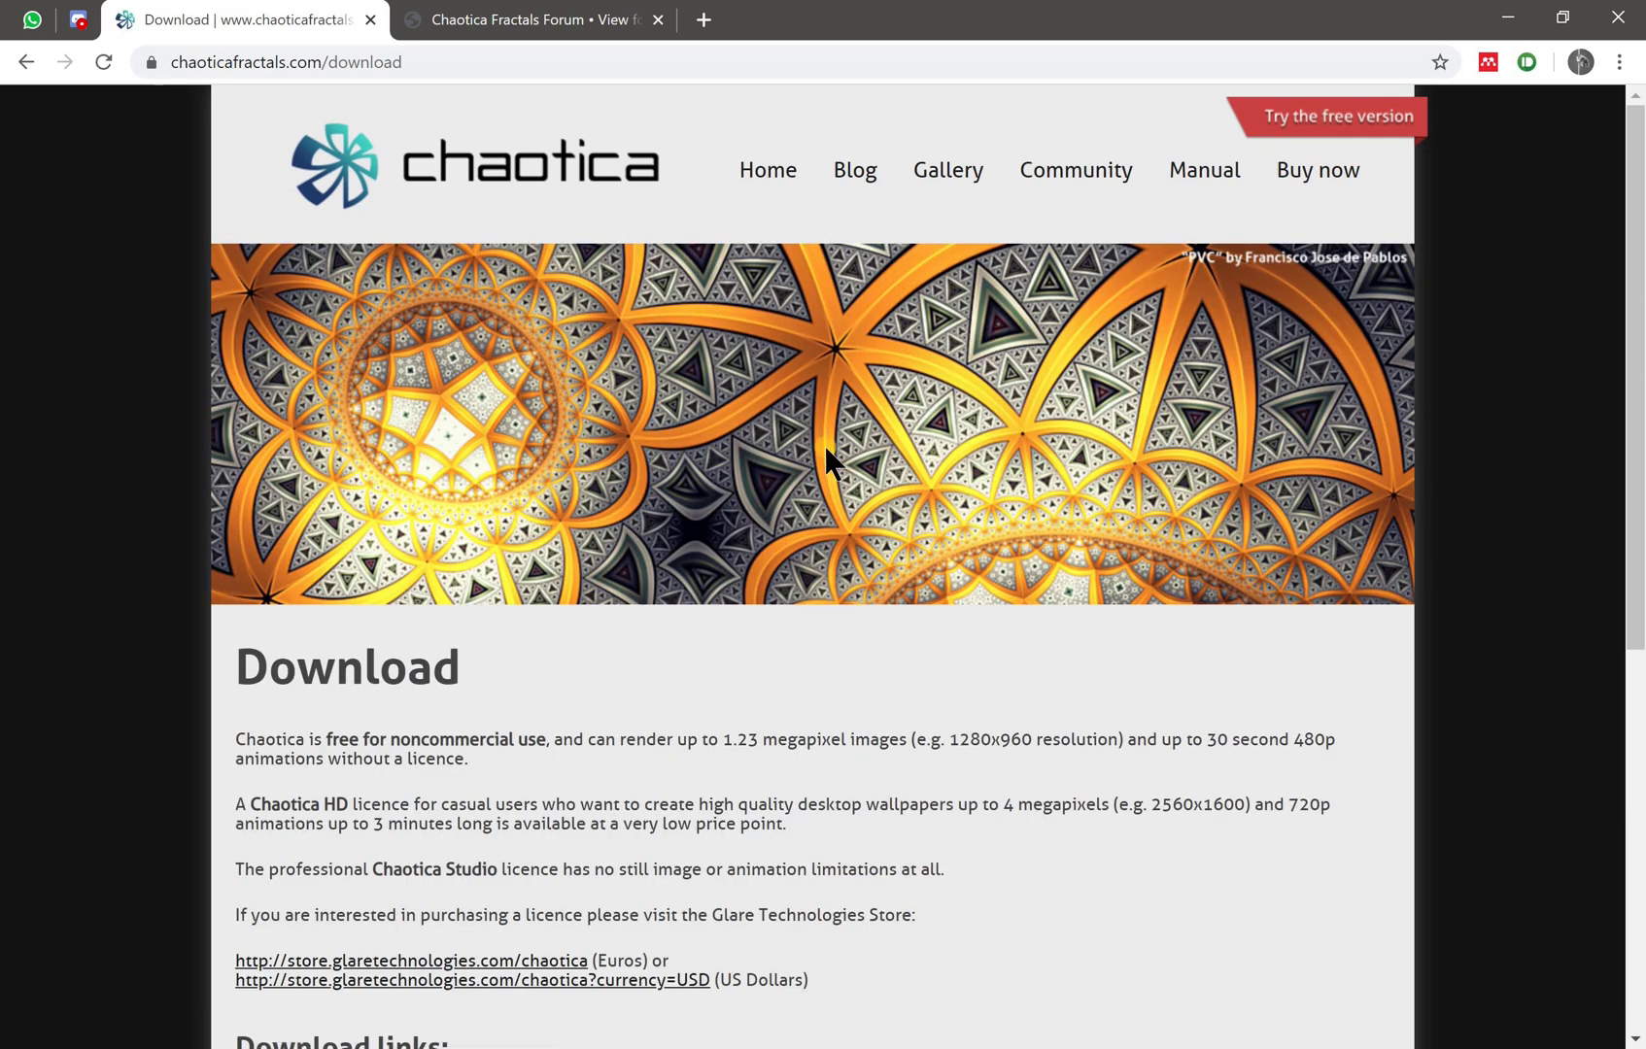
{"action": "scroll", "coordinate": [778, 497], "scroll_direction": "down", "scroll_amount": 2}
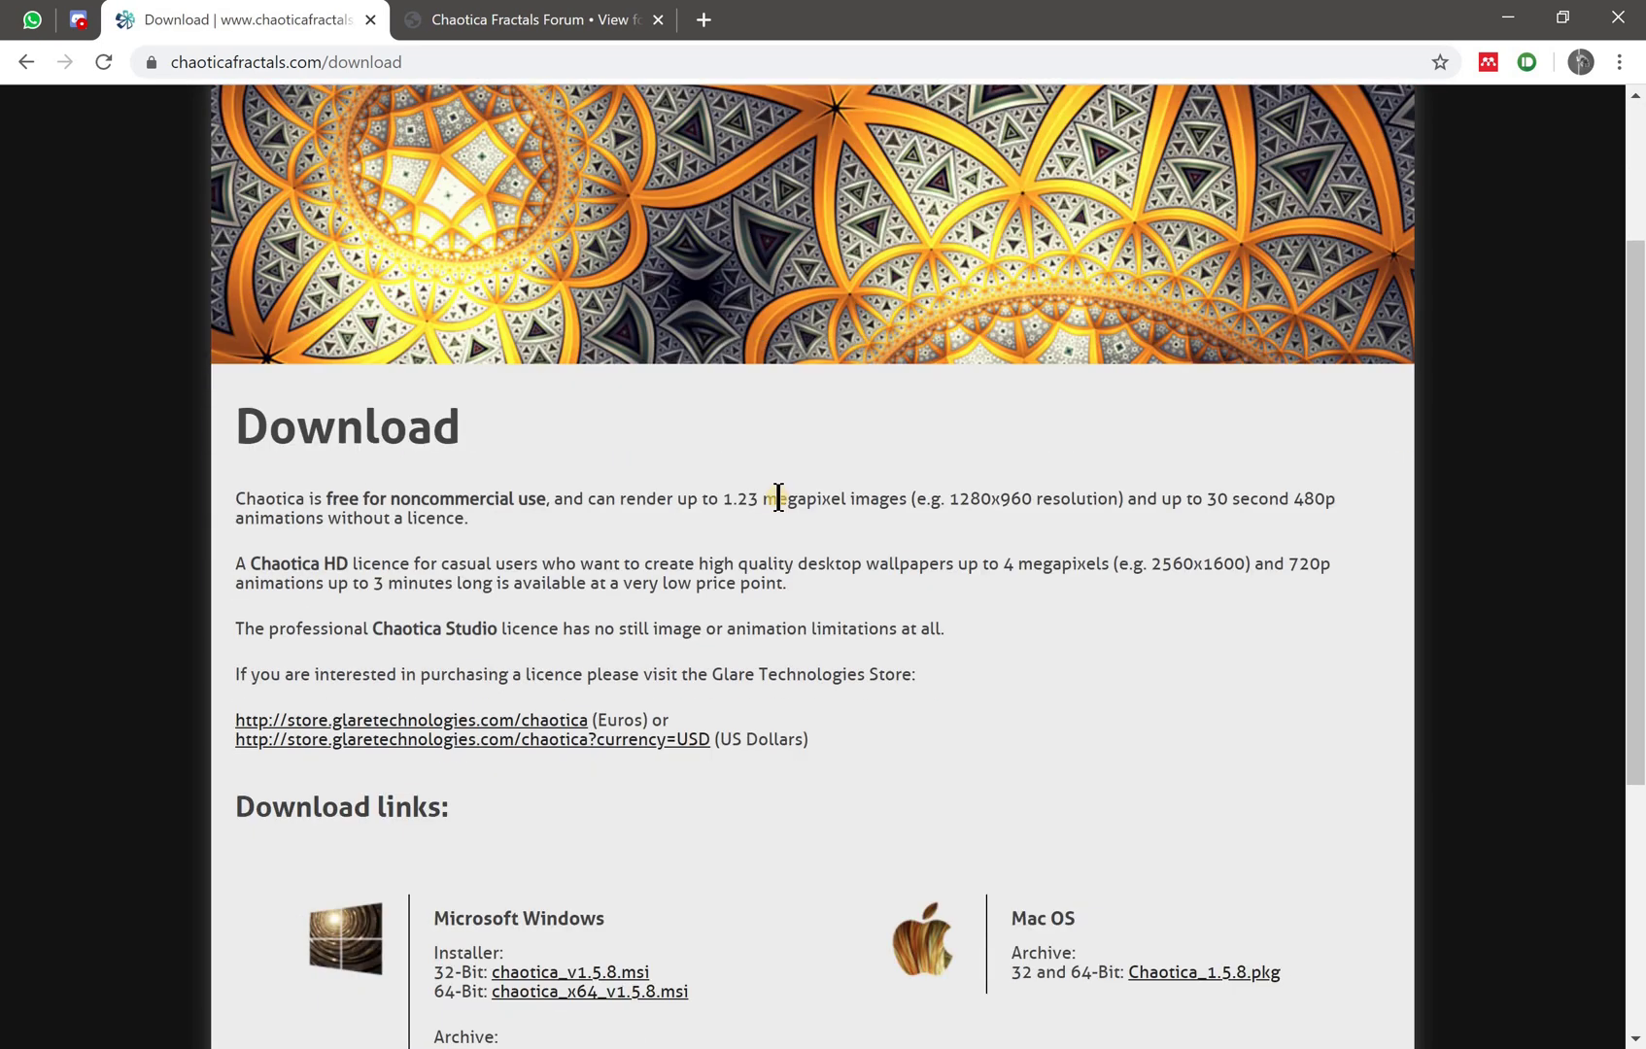
{"action": "scroll", "coordinate": [778, 498], "scroll_direction": "down", "scroll_amount": 2}
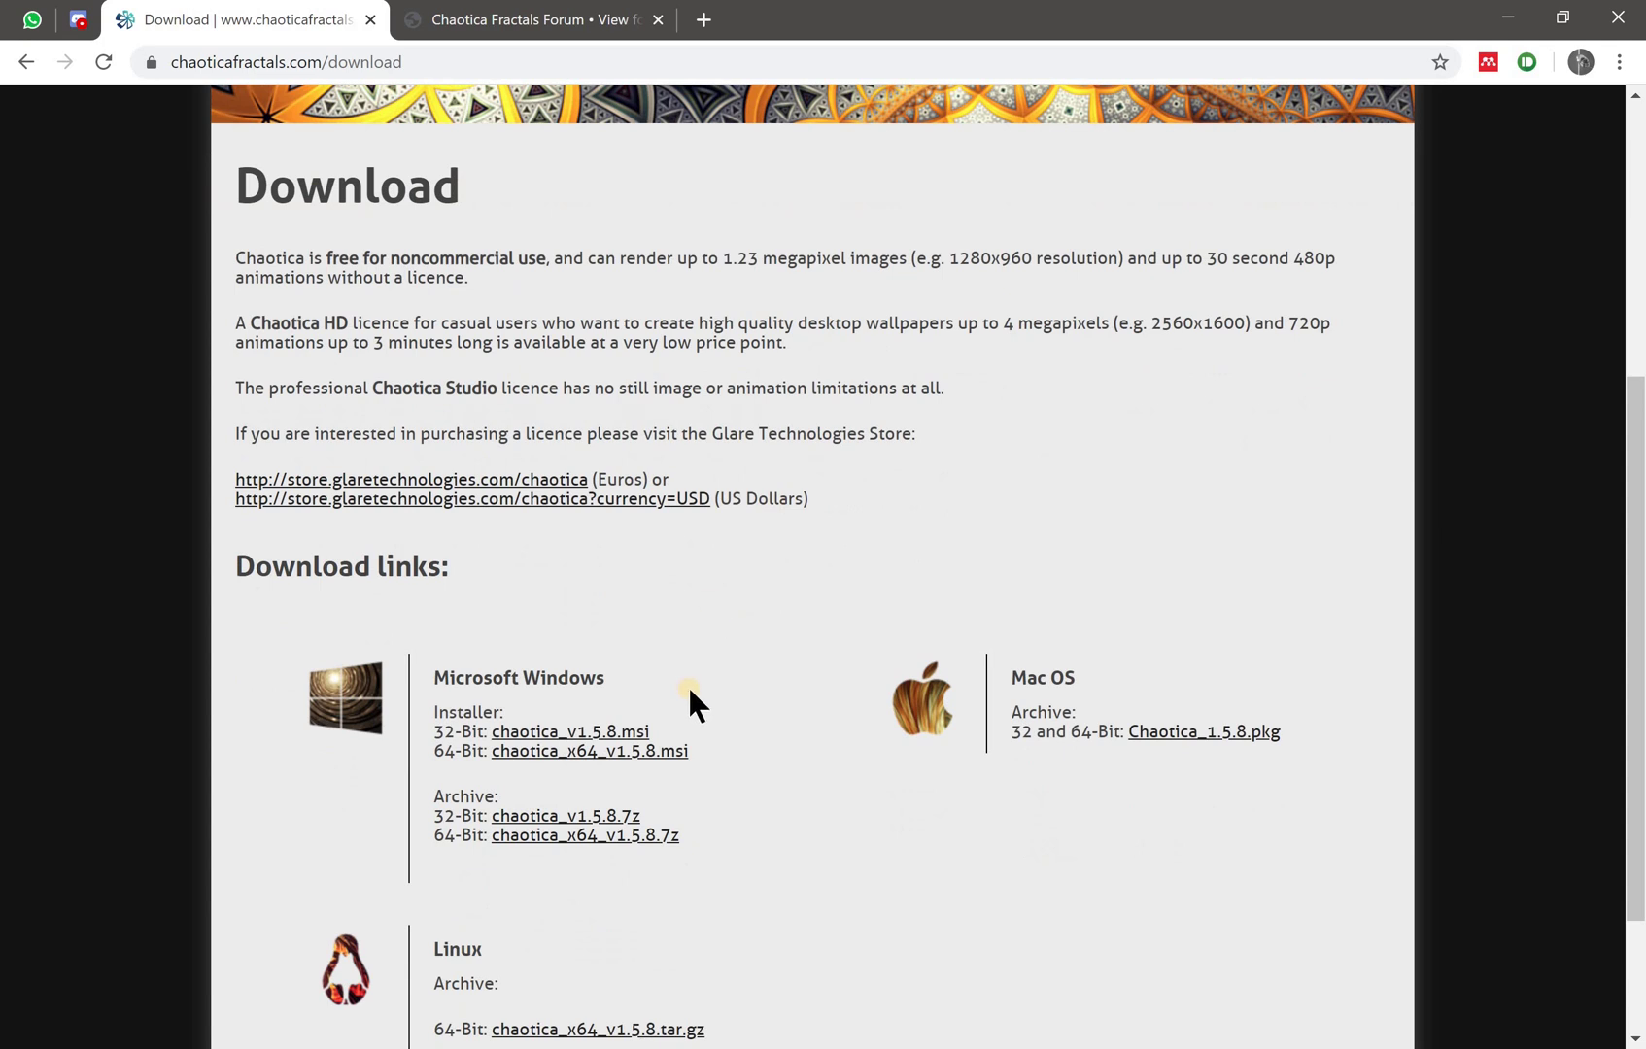
{"action": "scroll", "coordinate": [687, 683], "scroll_direction": "down", "scroll_amount": 2}
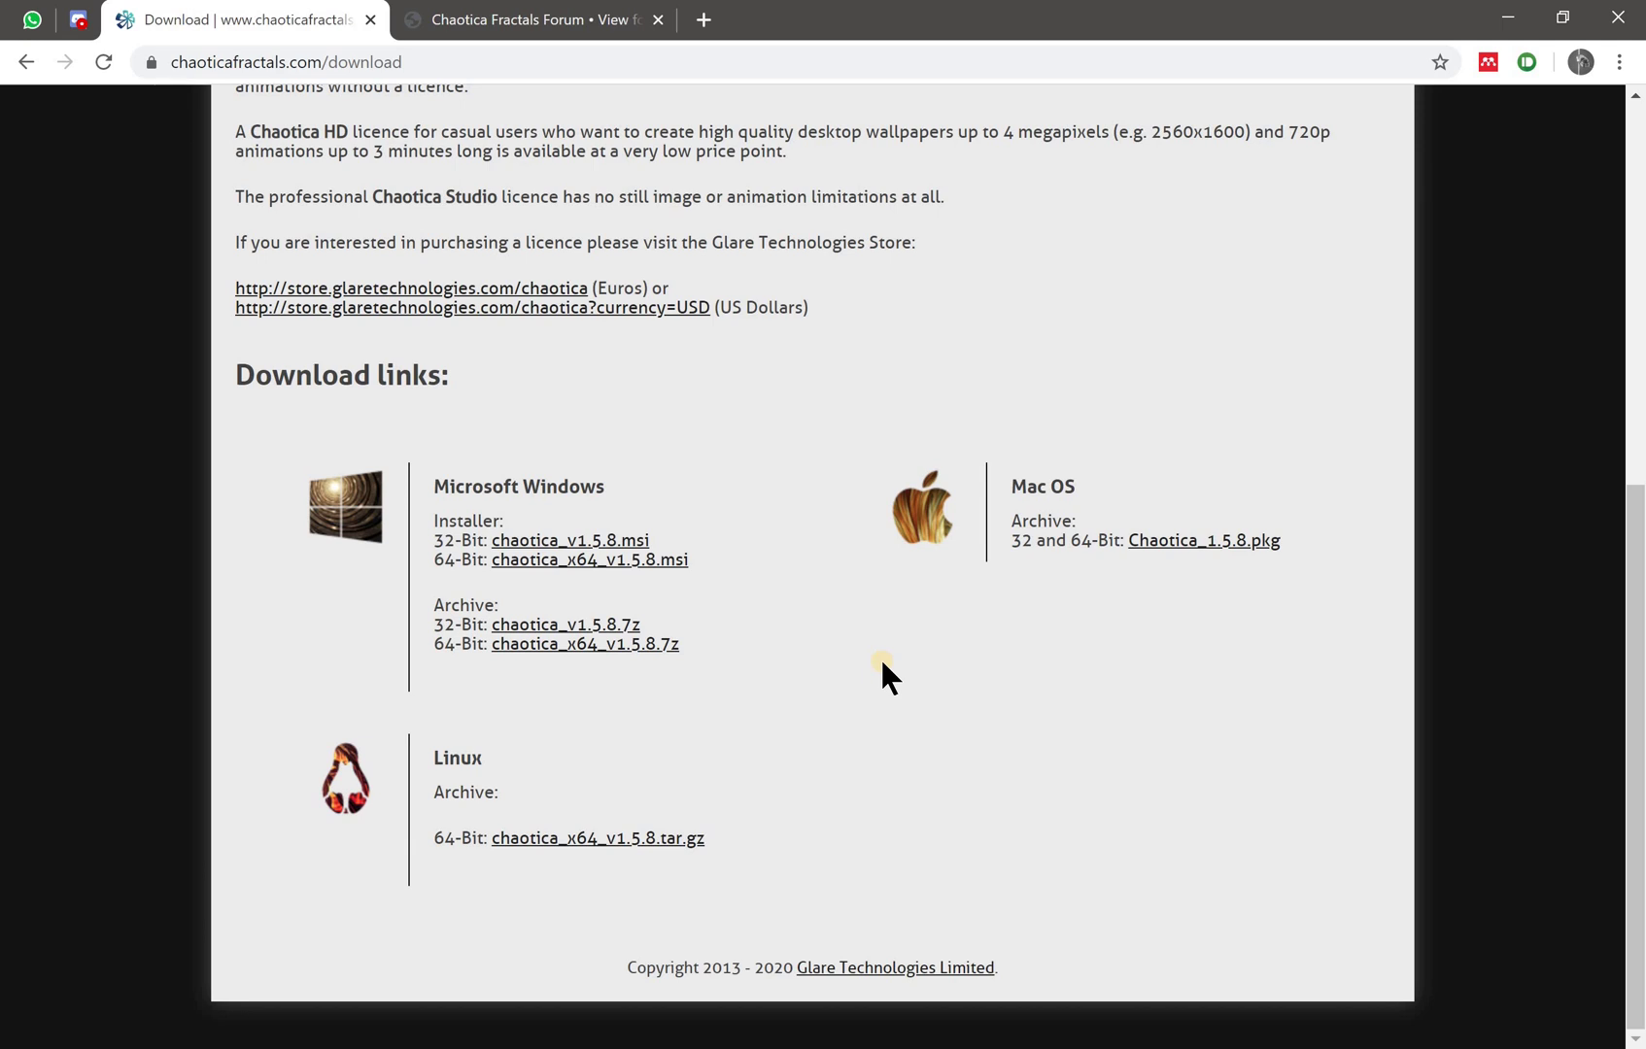
{"action": "scroll", "coordinate": [882, 675], "scroll_direction": "up", "scroll_amount": 6}
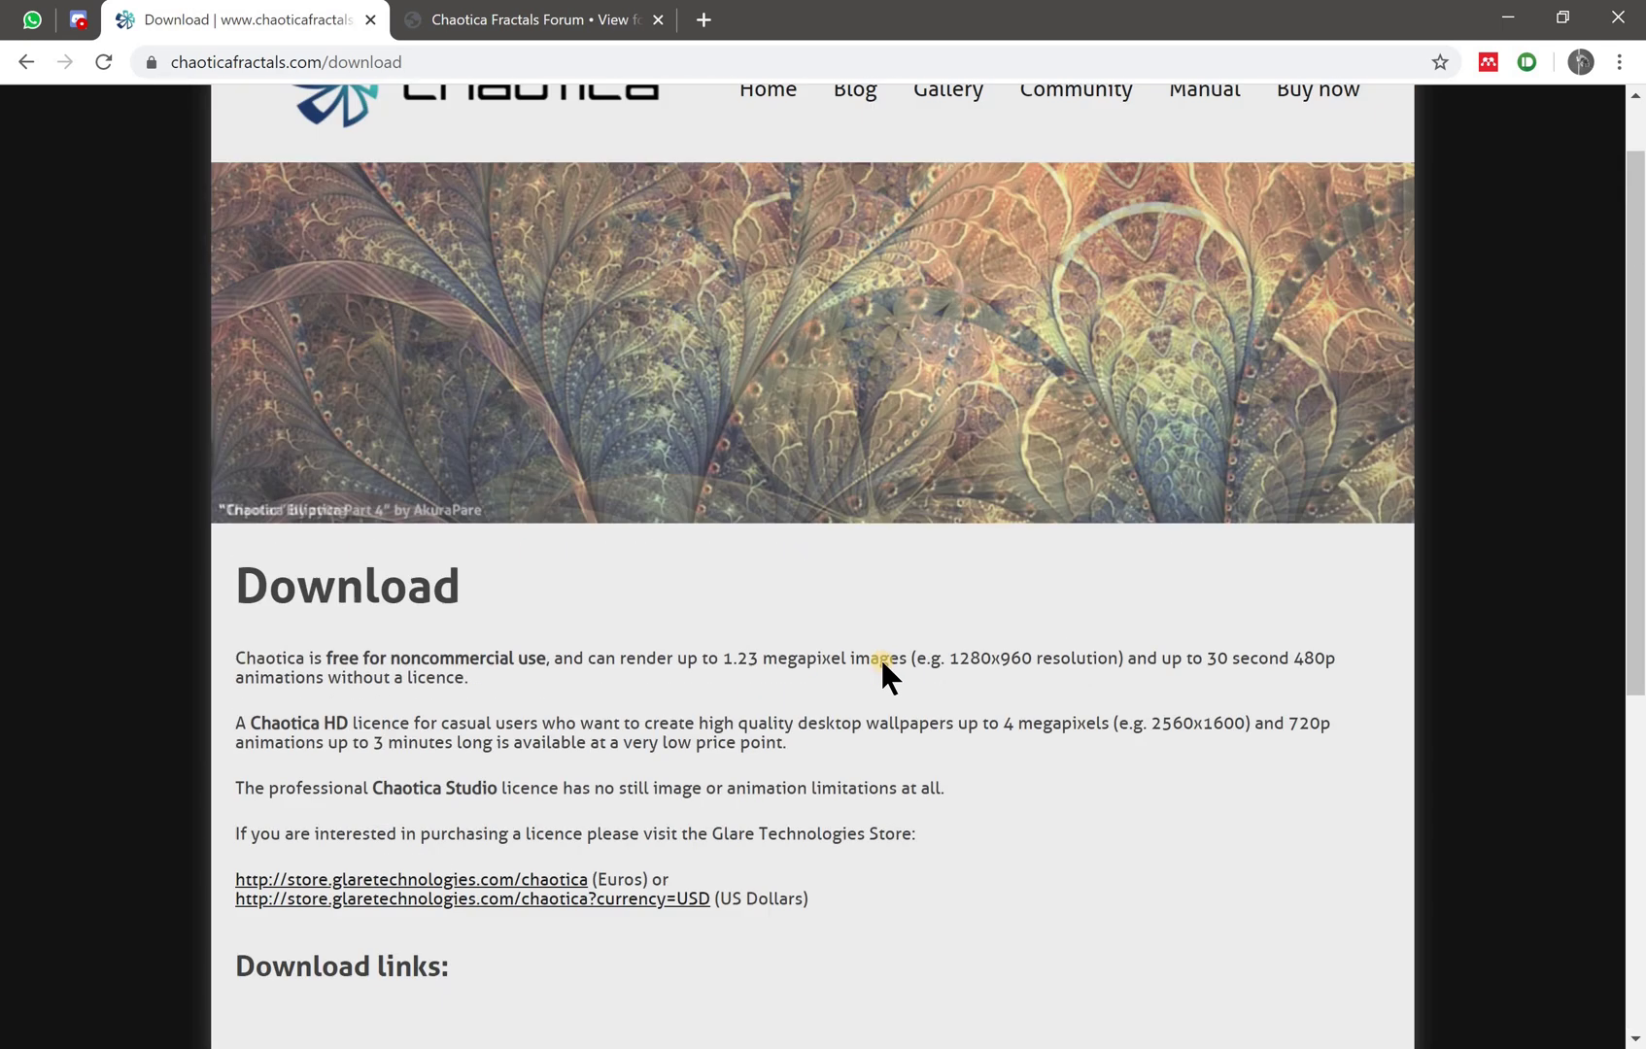
{"action": "scroll", "coordinate": [882, 675], "scroll_direction": "up", "scroll_amount": 1}
{"action": "mouse_move", "coordinate": [839, 173]}
{"action": "mouse_move", "coordinate": [931, 175]}
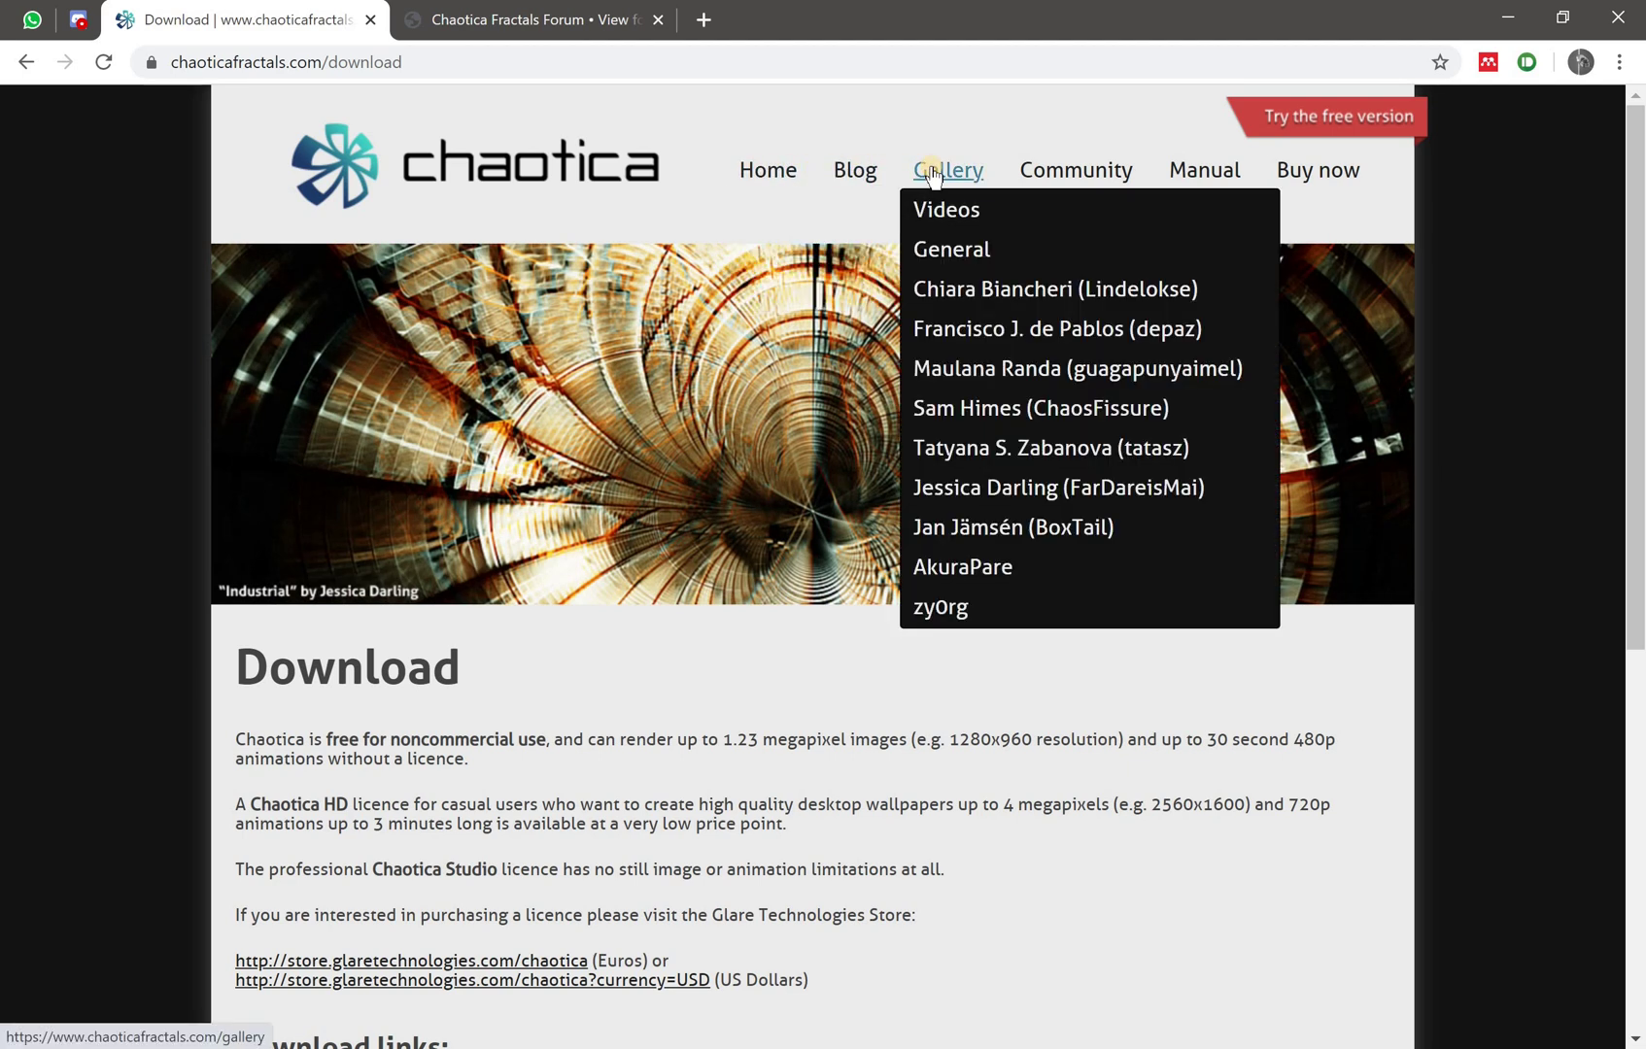
- Browse the Gallery, open an artist's profile and view their statement and fractal thumbnails
{"action": "left_click", "coordinate": [932, 175]}
{"action": "scroll", "coordinate": [233, 442], "scroll_direction": "down", "scroll_amount": 7}
{"action": "scroll", "coordinate": [268, 489], "scroll_direction": "down", "scroll_amount": 3}
{"action": "scroll", "coordinate": [231, 492], "scroll_direction": "up", "scroll_amount": 3}
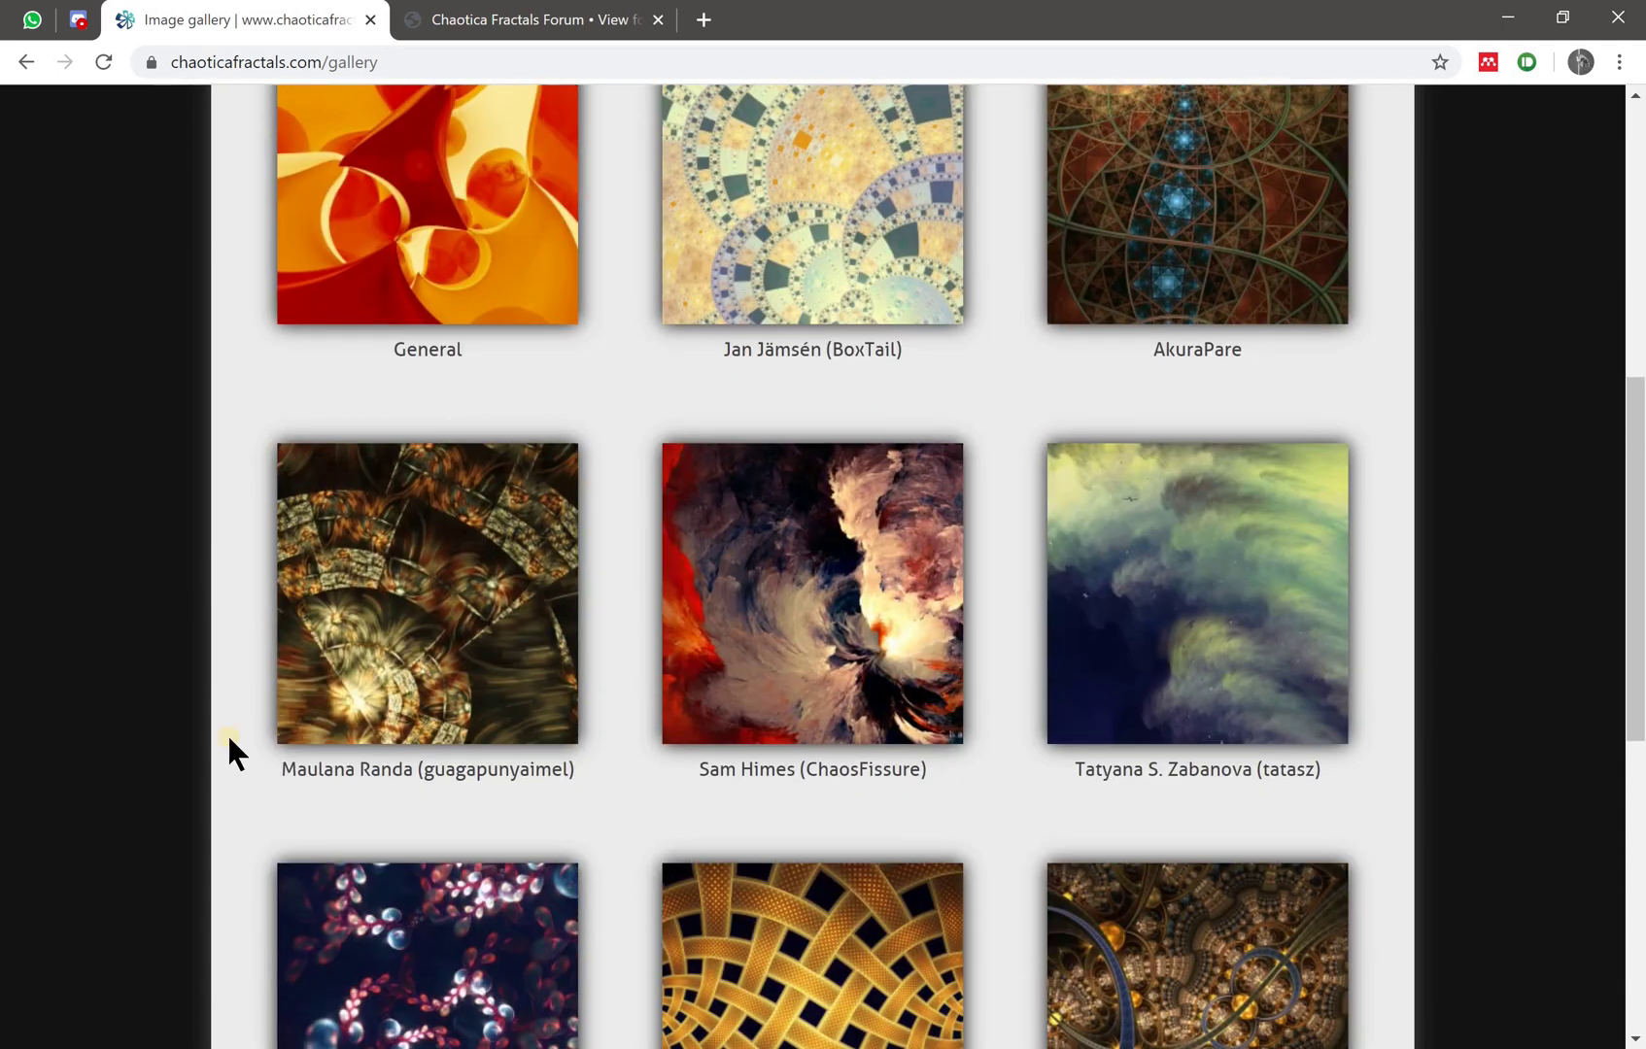
{"action": "left_click", "coordinate": [382, 723]}
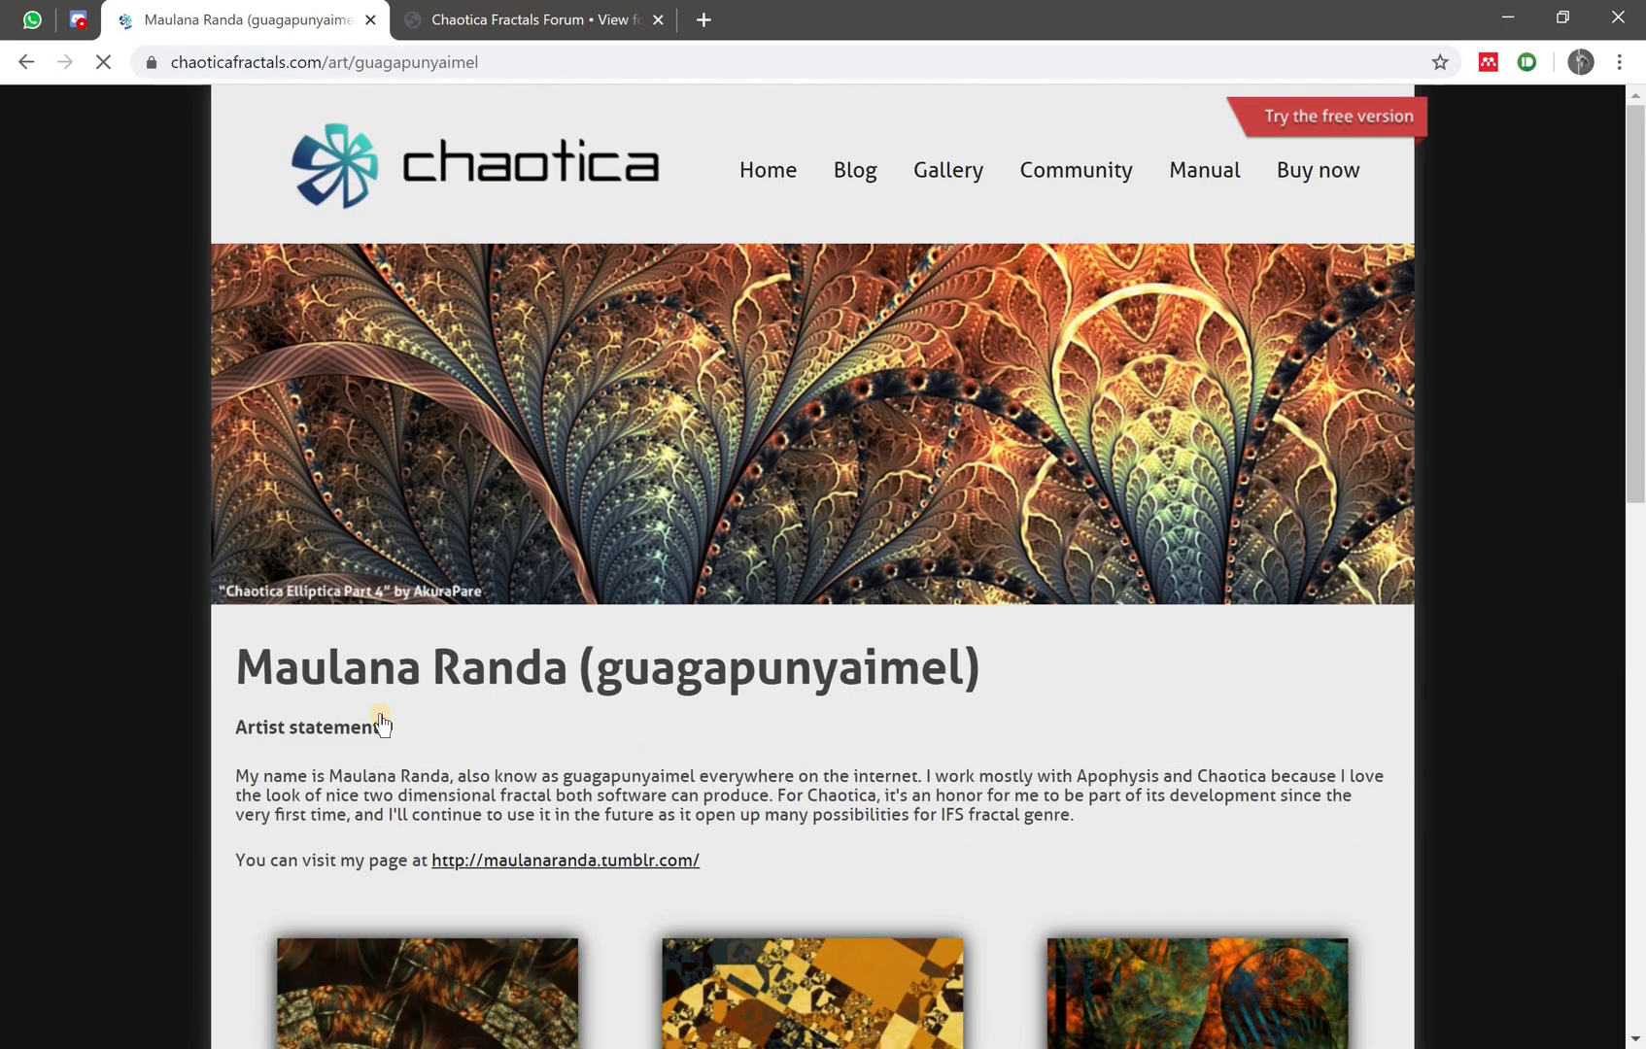
{"action": "scroll", "coordinate": [445, 595], "scroll_direction": "down", "scroll_amount": 2}
{"action": "scroll", "coordinate": [445, 595], "scroll_direction": "down", "scroll_amount": 1}
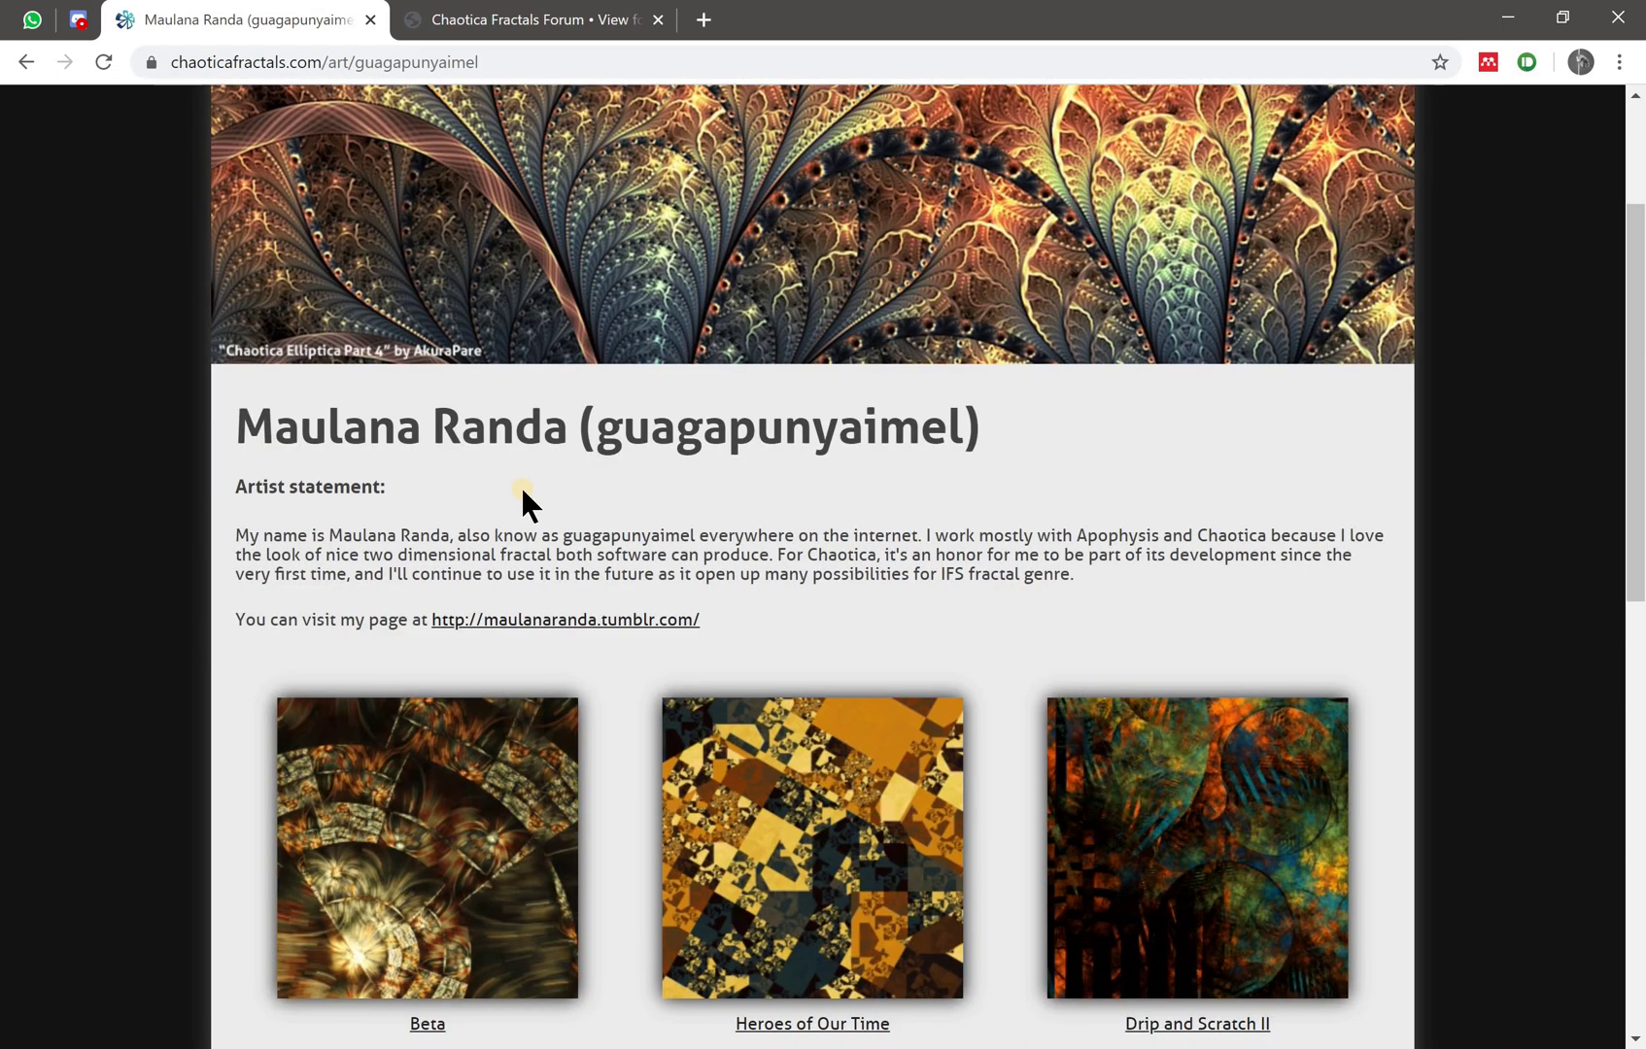
{"action": "scroll", "coordinate": [522, 498], "scroll_direction": "down", "scroll_amount": 7}
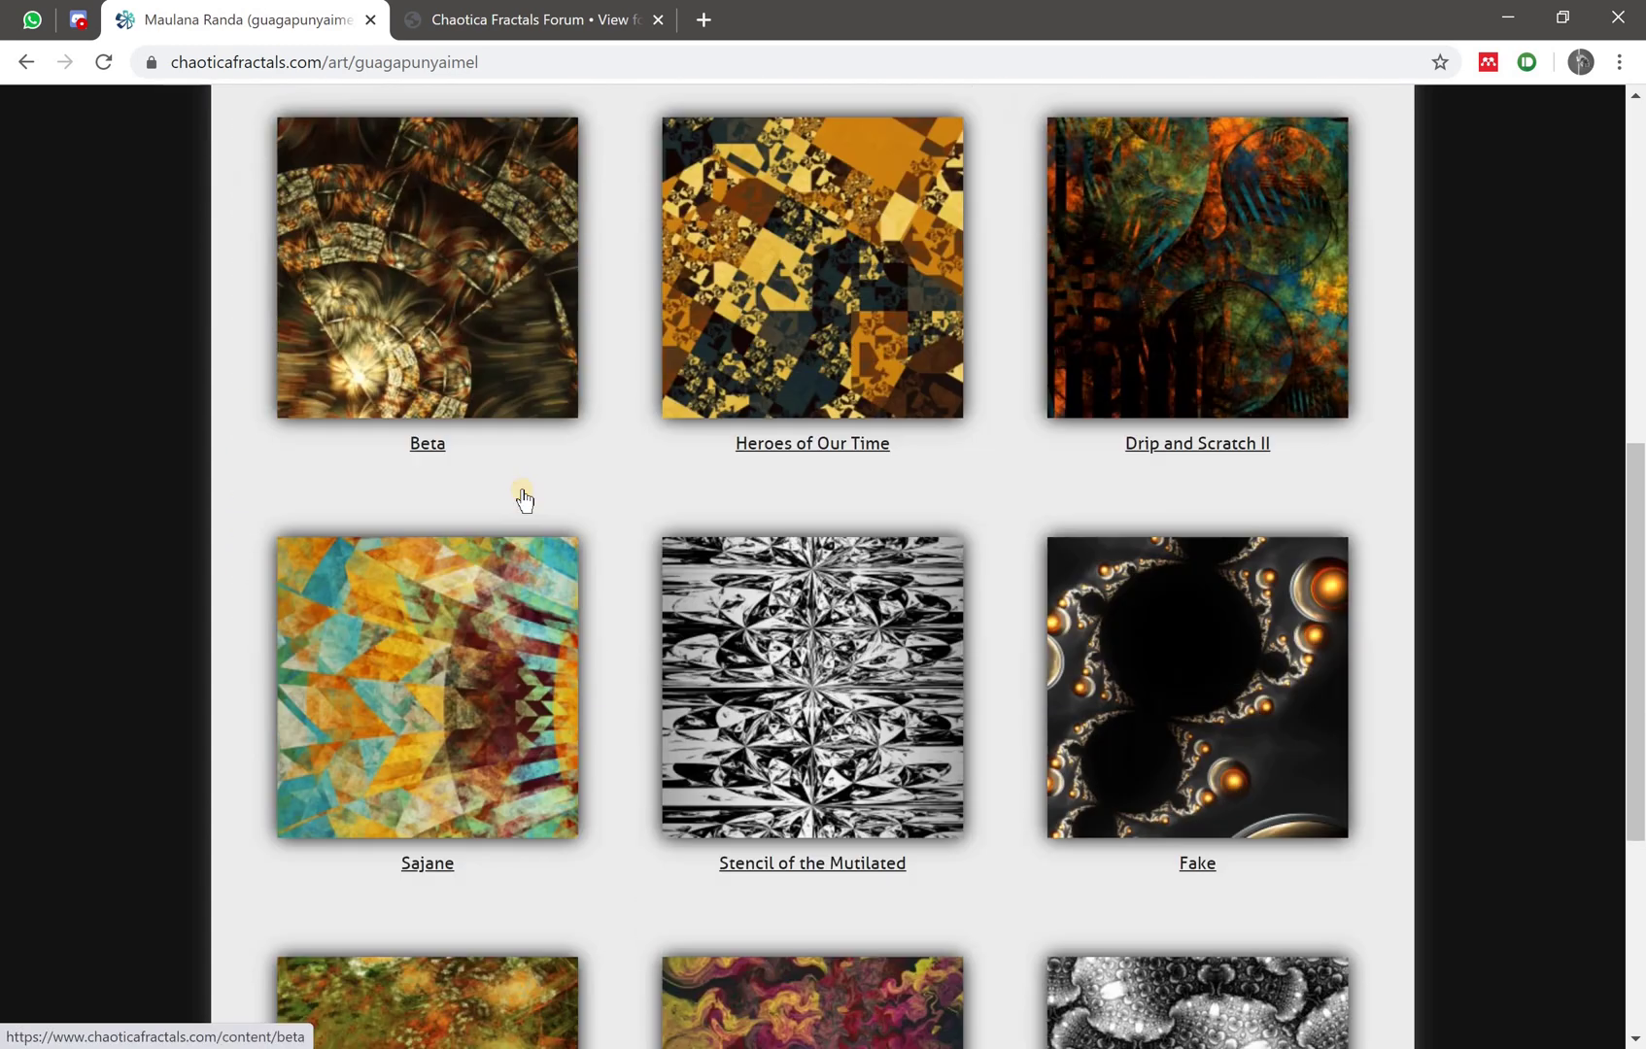
{"action": "scroll", "coordinate": [522, 497], "scroll_direction": "down", "scroll_amount": 3}
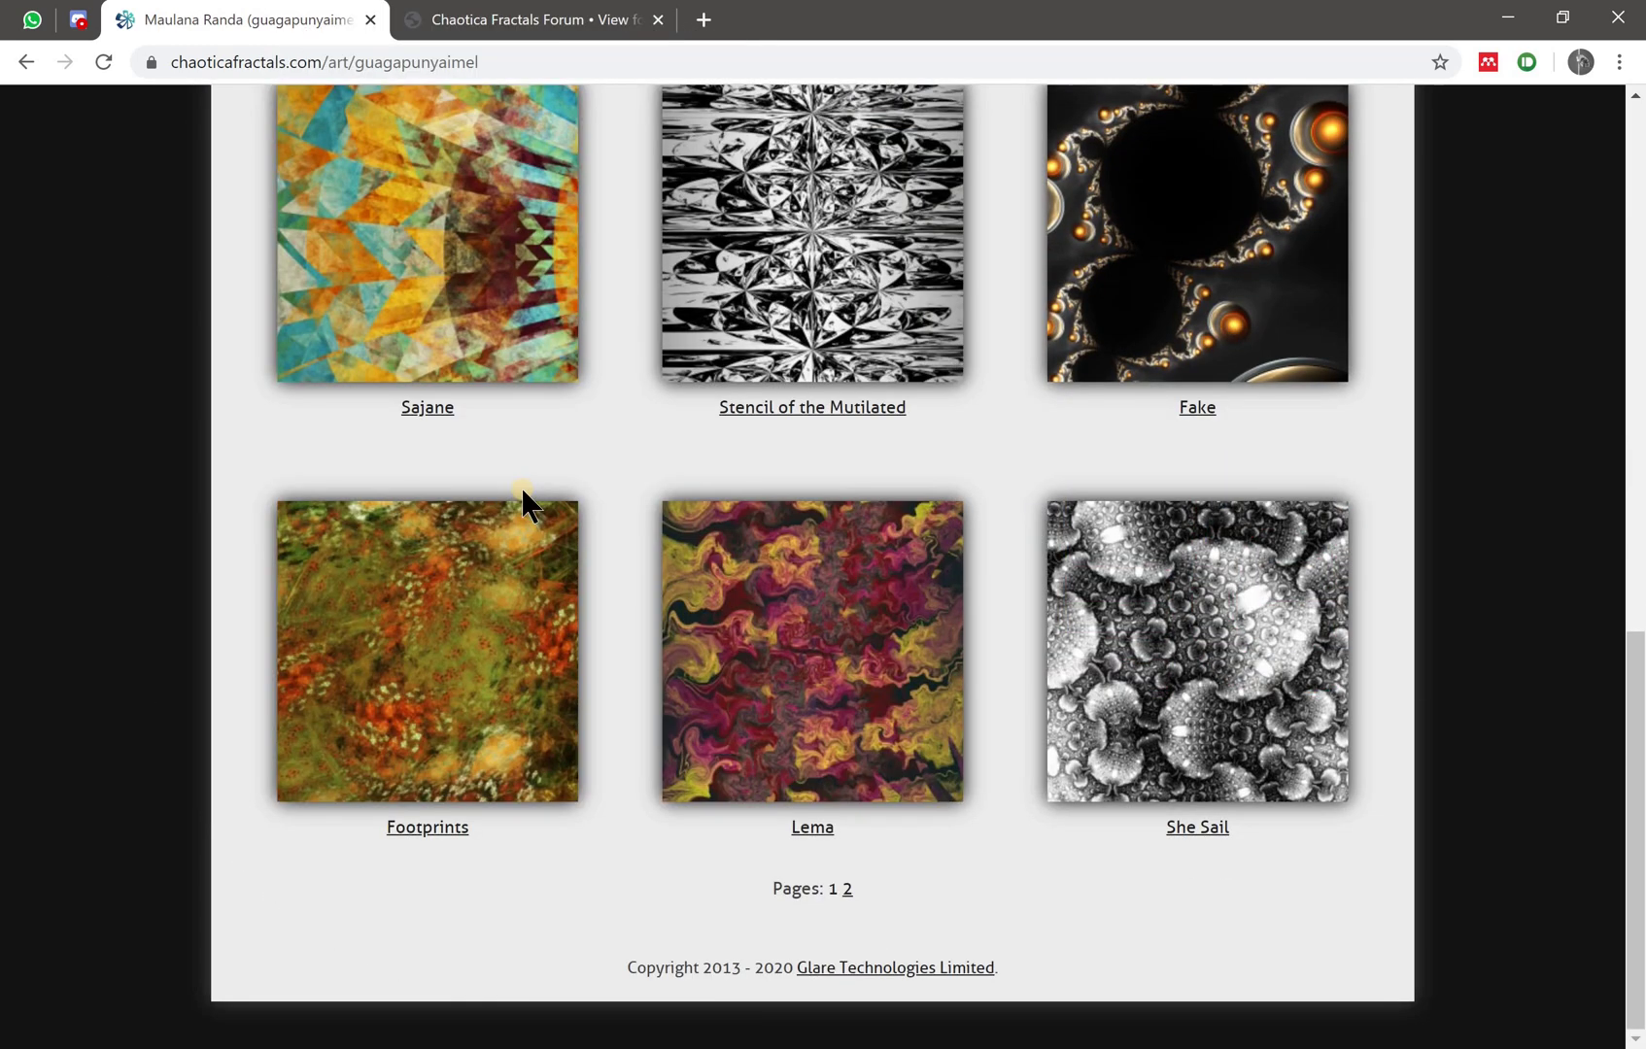
{"action": "scroll", "coordinate": [606, 486], "scroll_direction": "up", "scroll_amount": 6}
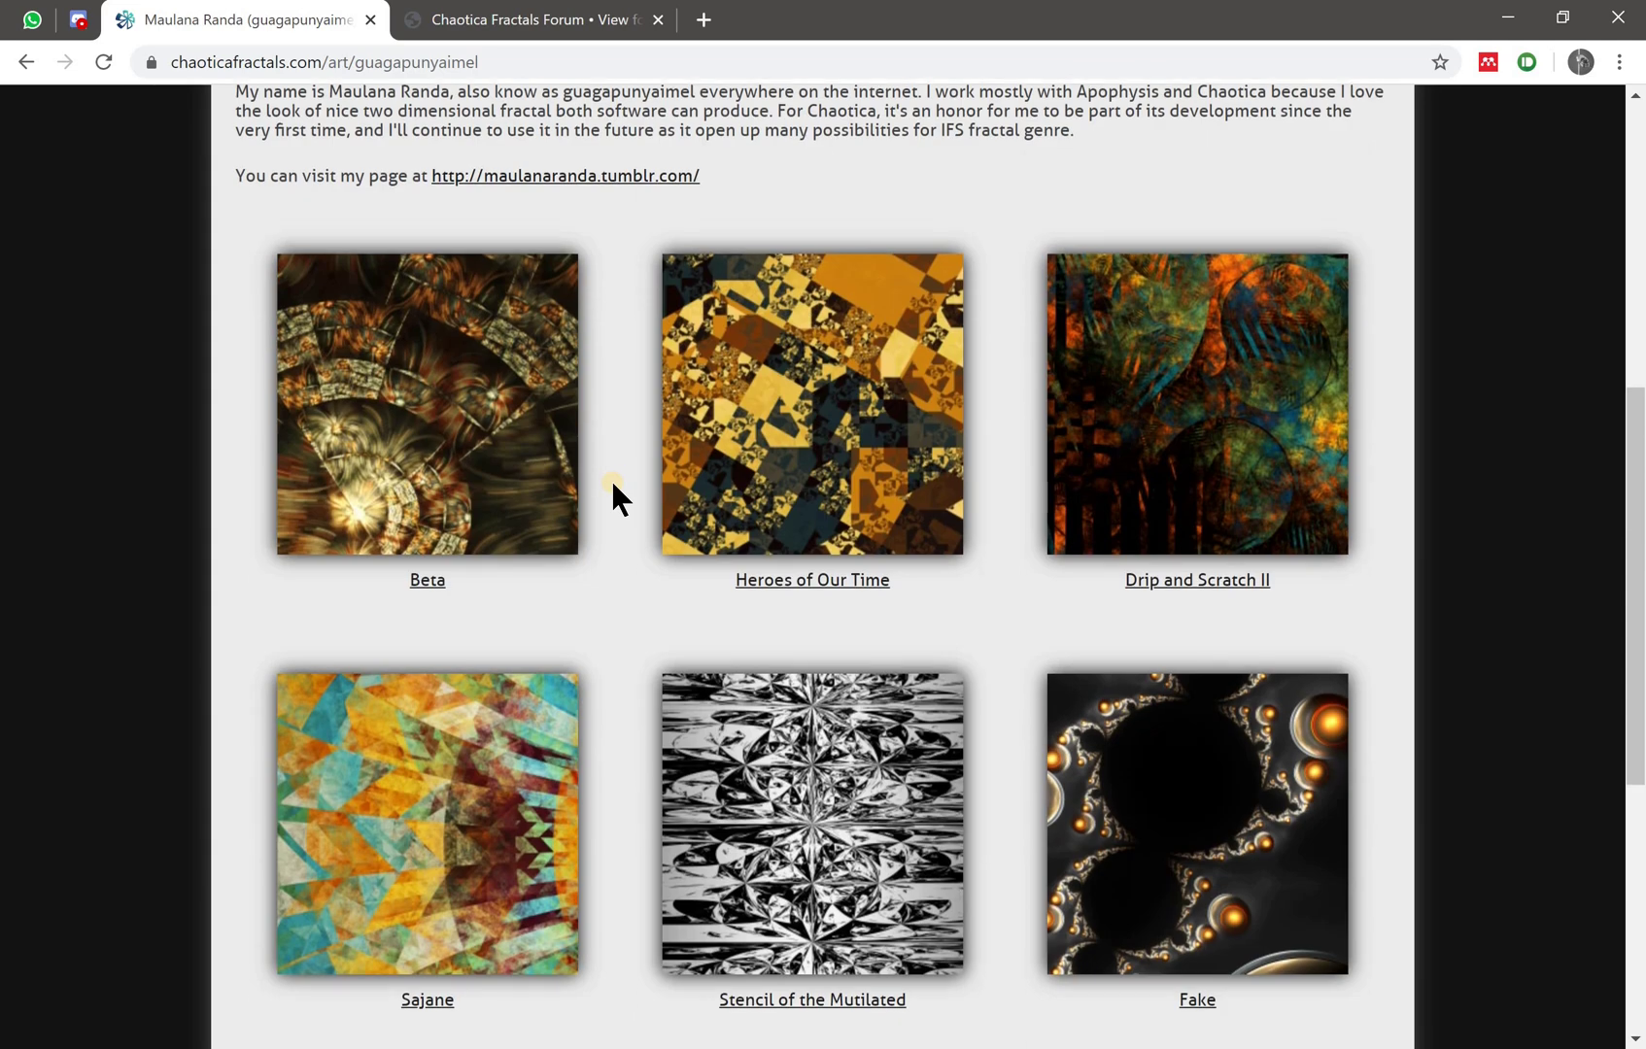
{"action": "scroll", "coordinate": [613, 484], "scroll_direction": "up", "scroll_amount": 4}
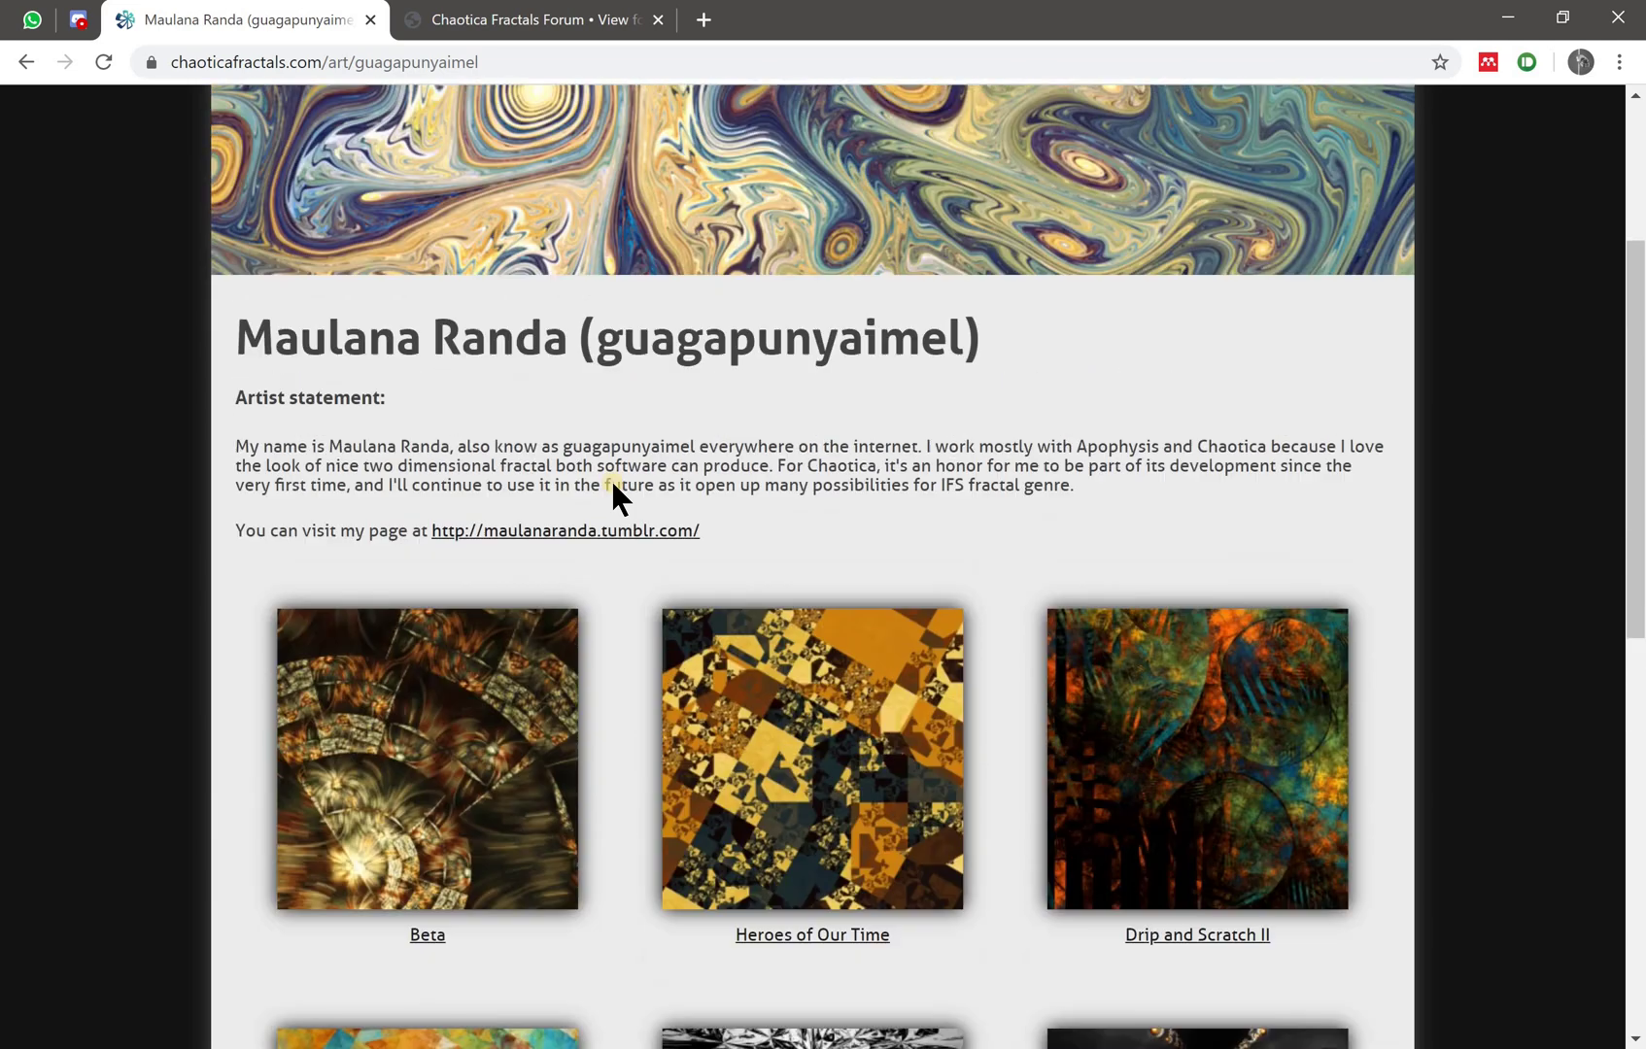
{"action": "scroll", "coordinate": [613, 485], "scroll_direction": "up", "scroll_amount": 3}
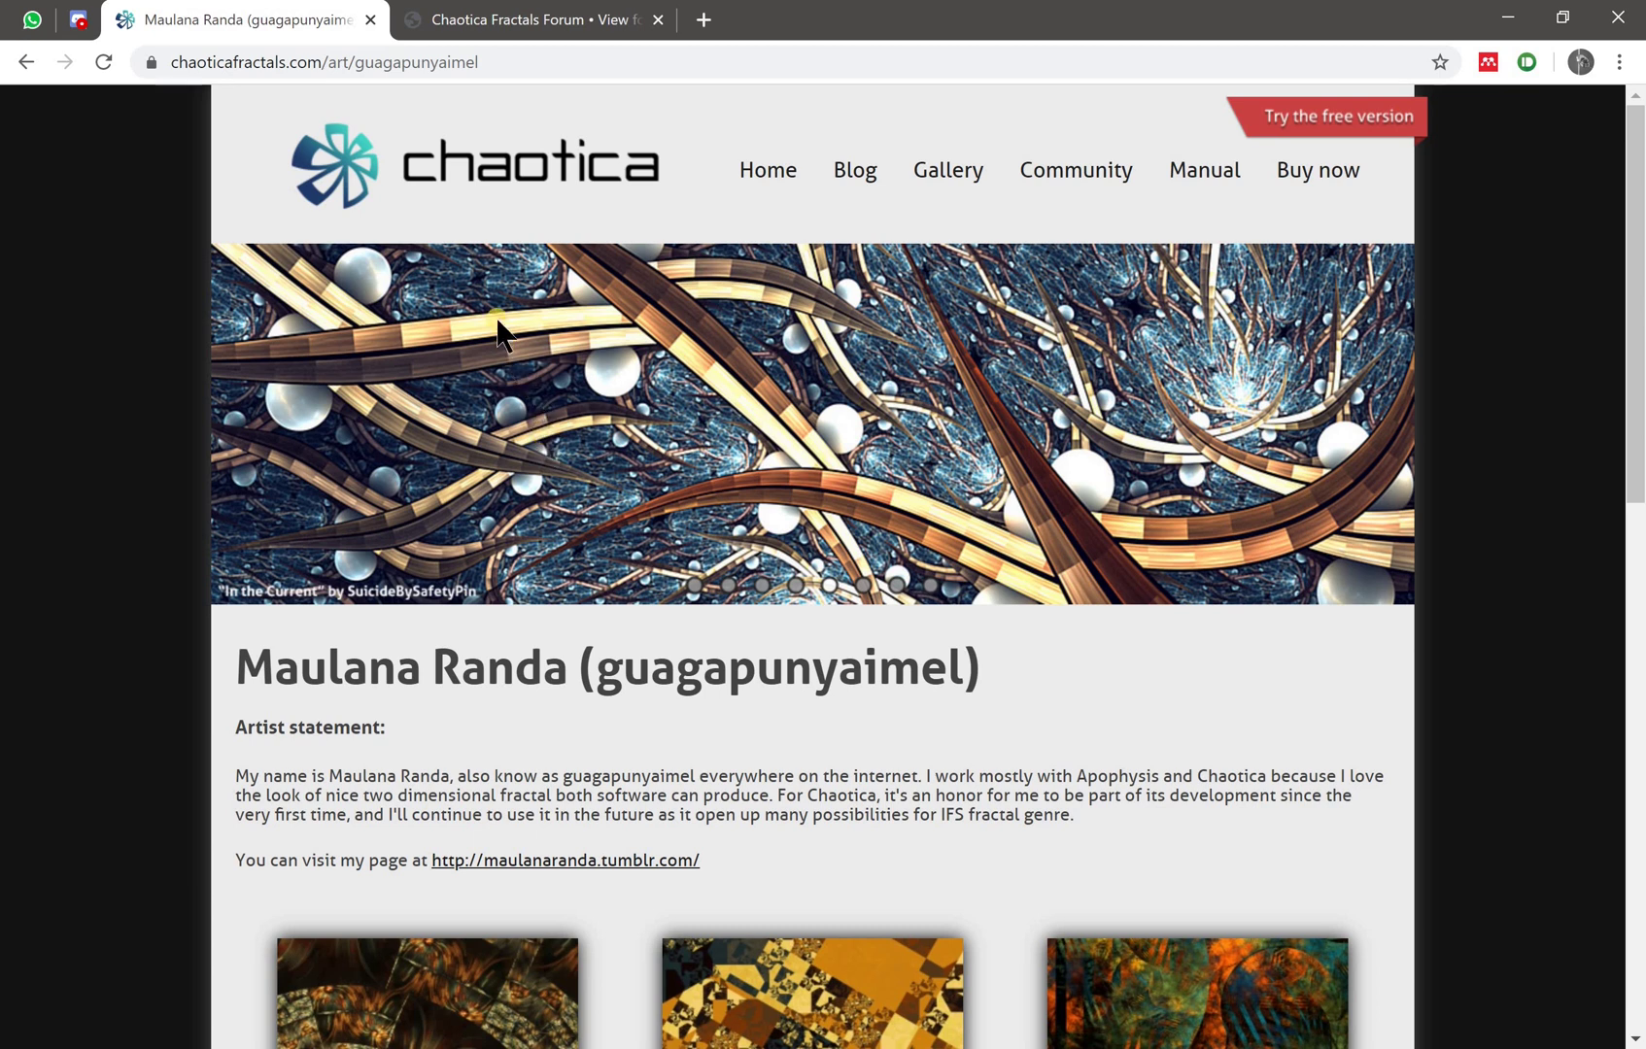
- In the forum tab, read the 'Chaotica 2.0.24 Beta Release' download links and changelog
{"action": "left_click", "coordinate": [486, 19]}
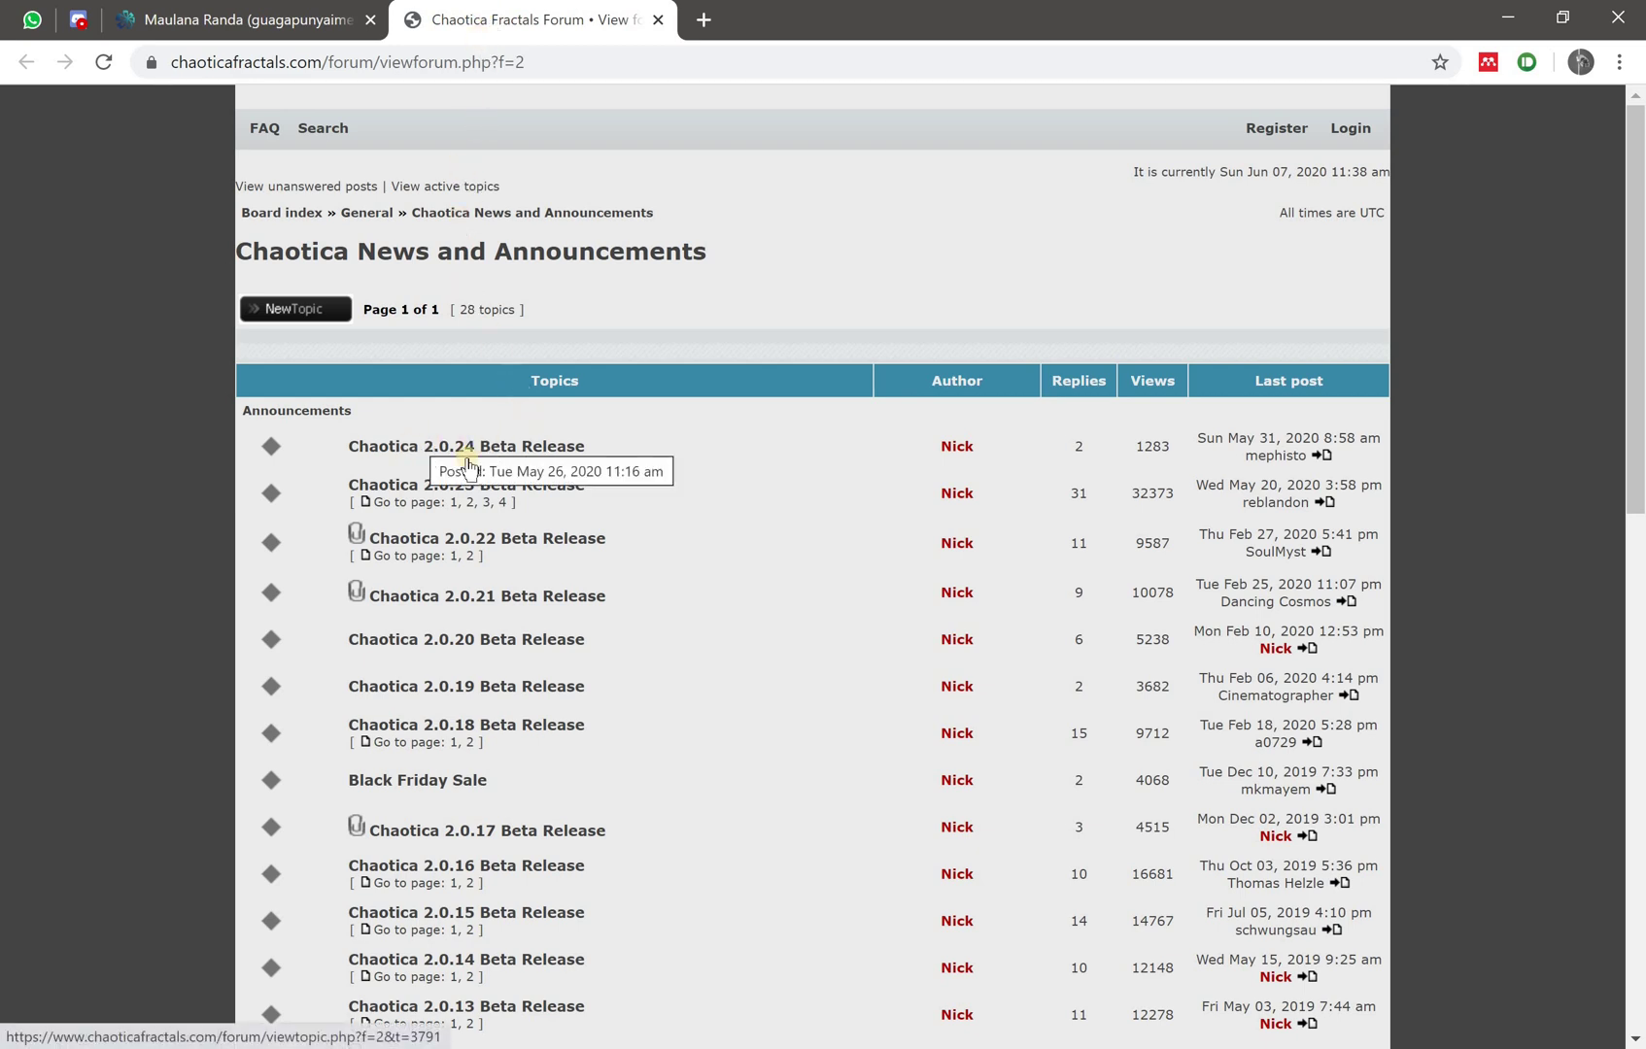
{"action": "left_click", "coordinate": [576, 449]}
{"action": "scroll", "coordinate": [576, 452], "scroll_direction": "down", "scroll_amount": 1}
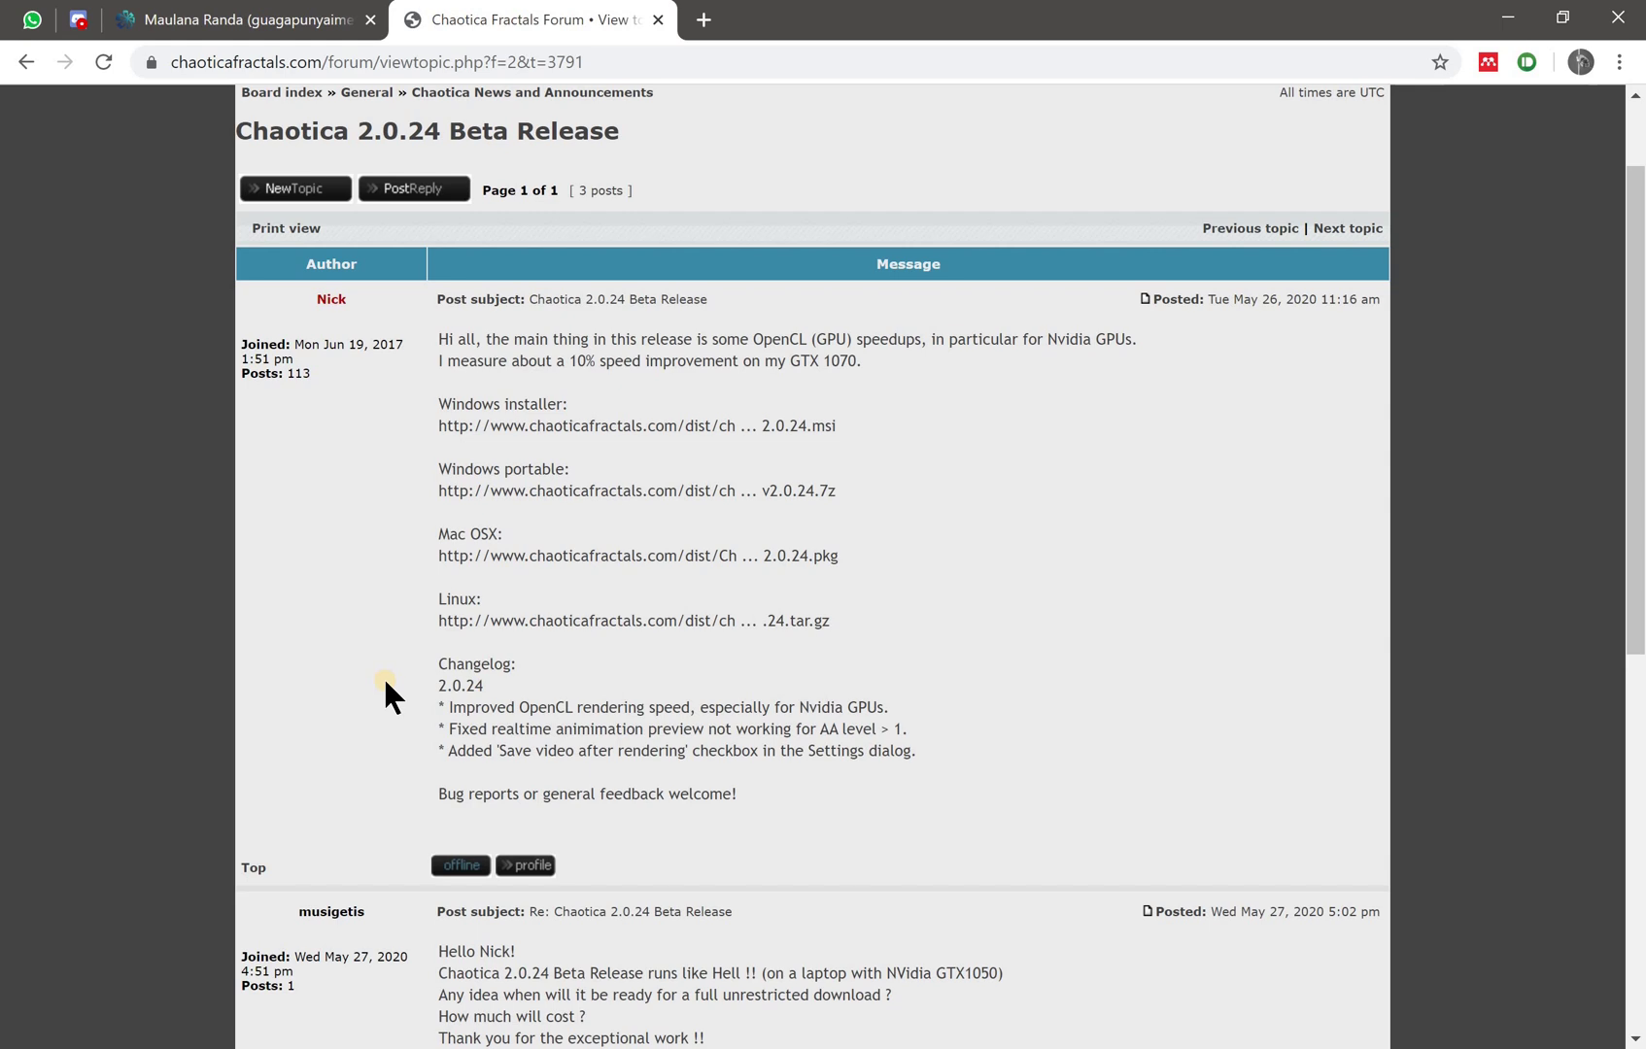
{"action": "scroll", "coordinate": [386, 684], "scroll_direction": "down", "scroll_amount": 2}
{"action": "scroll", "coordinate": [386, 684], "scroll_direction": "up", "scroll_amount": 3}
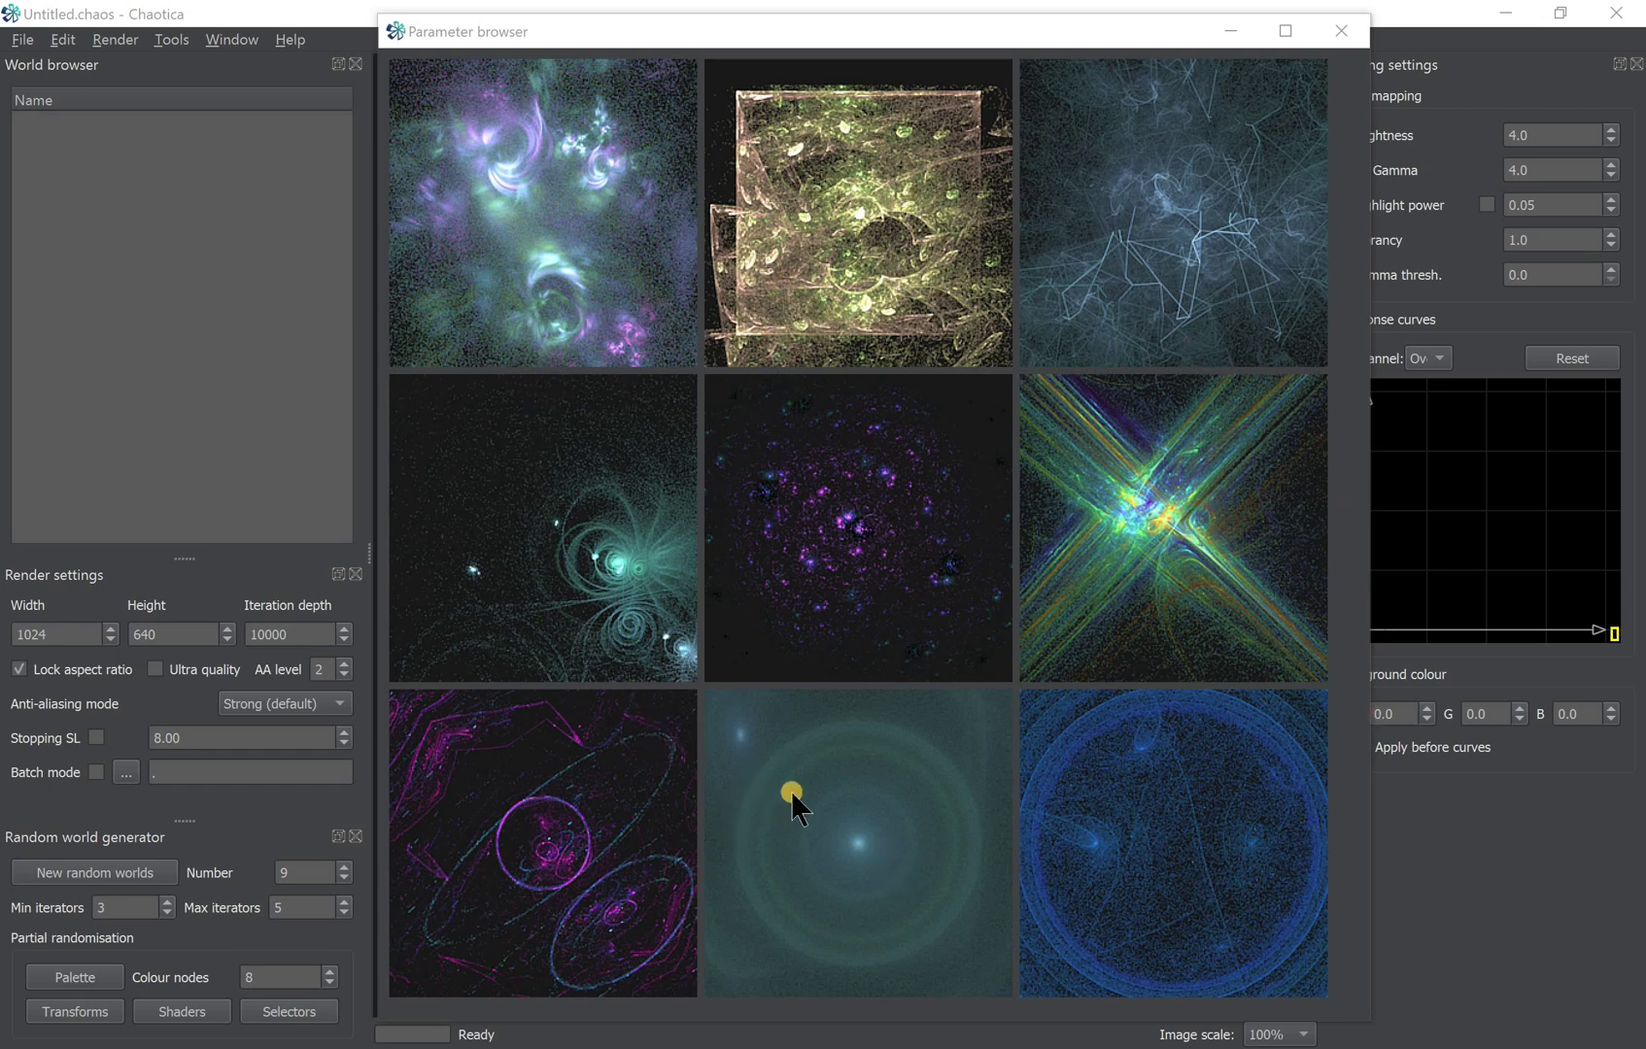
- Load the translucent squares world from the previews and move the browser window aside
{"action": "double_click", "coordinate": [839, 305]}
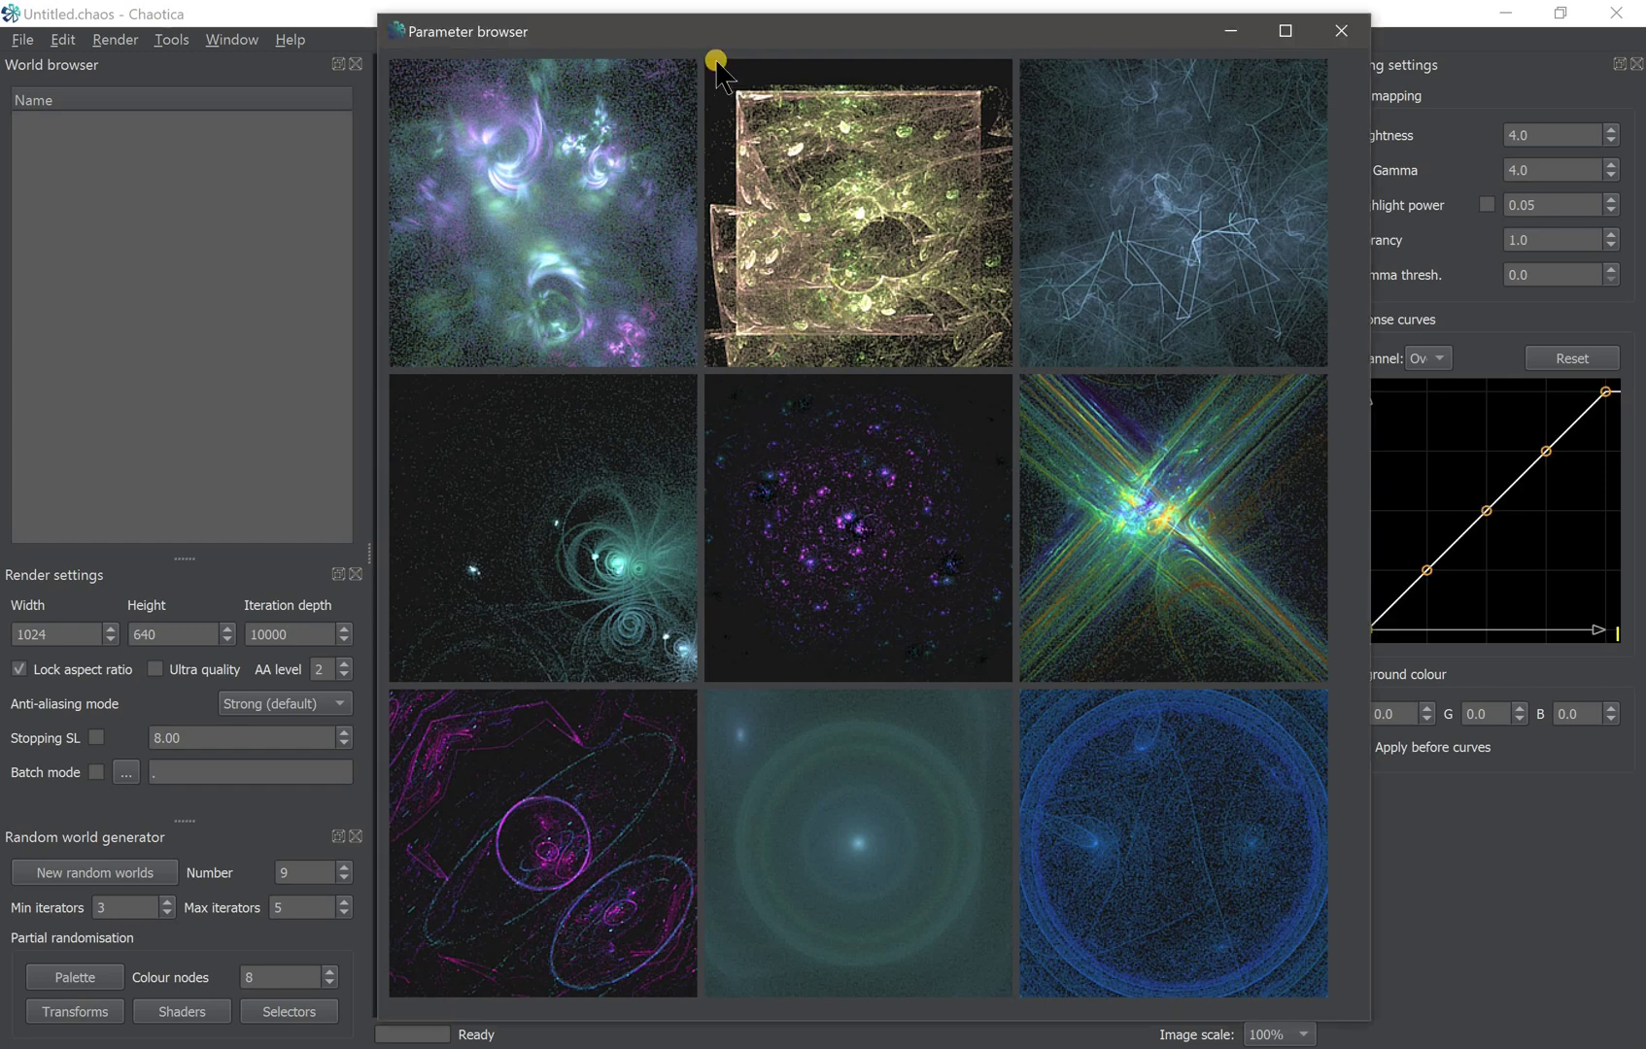
{"action": "left_click_drag", "start_coordinate": [683, 29], "coordinate": [1254, 51]}
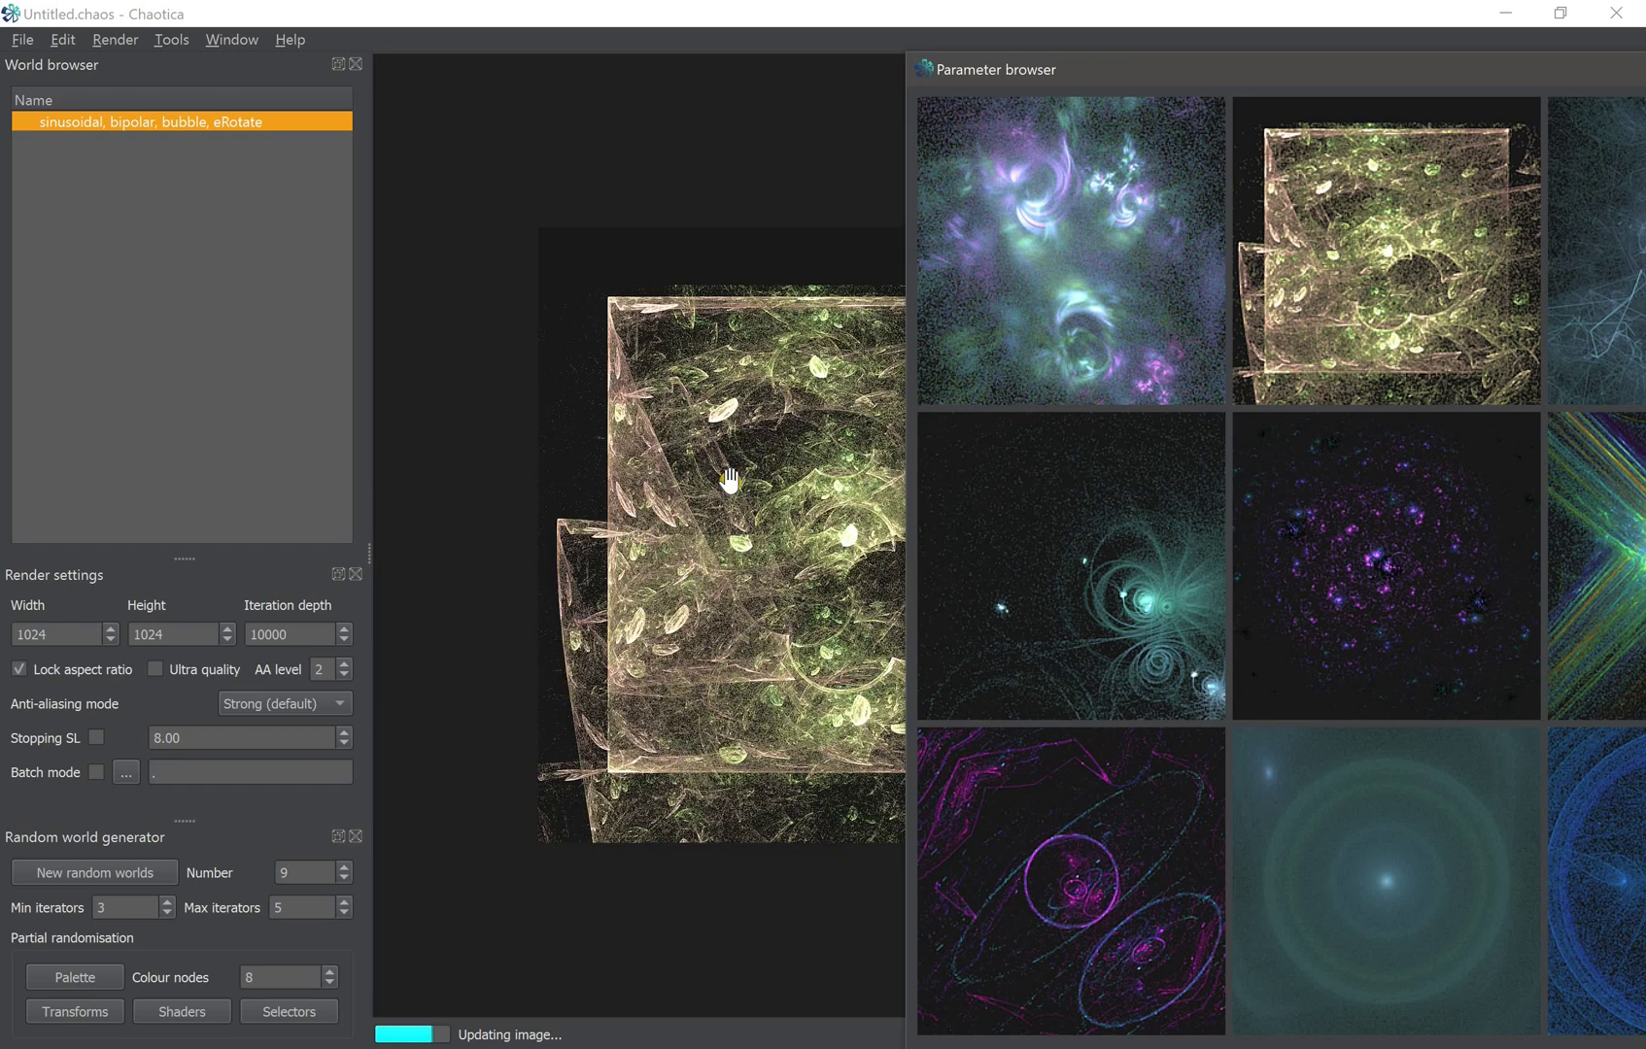
{"action": "left_click_drag", "start_coordinate": [971, 68], "coordinate": [700, 33]}
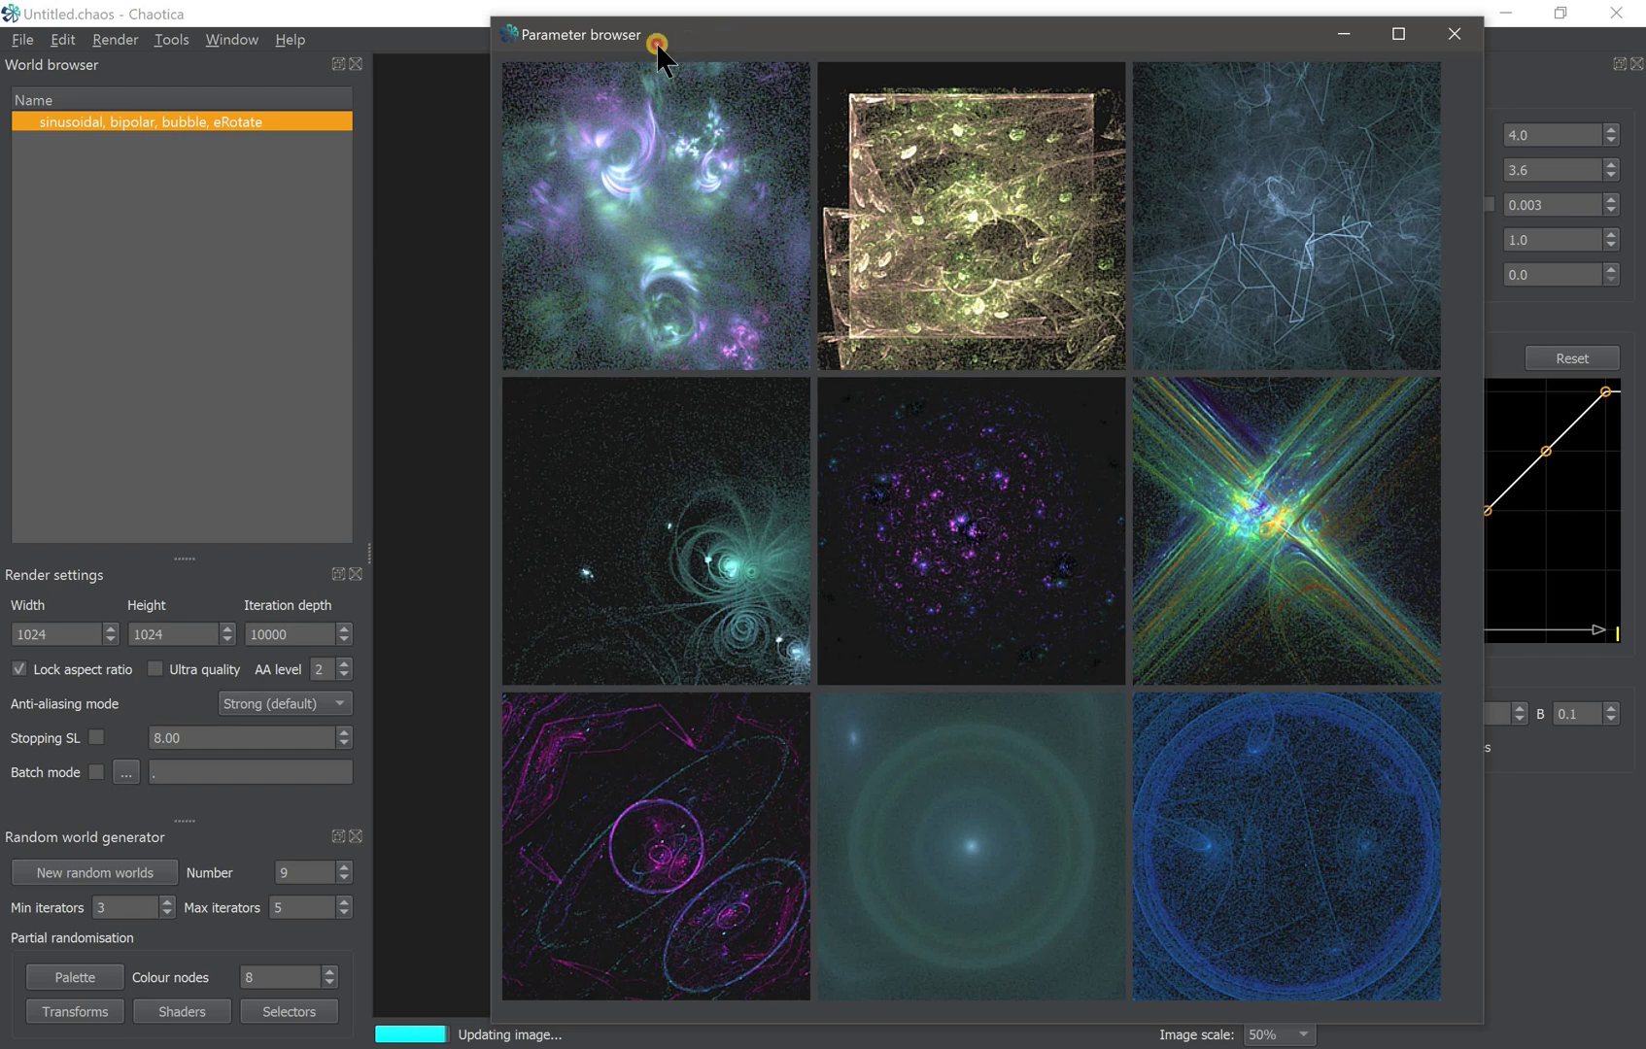
{"action": "left_click_drag", "start_coordinate": [656, 43], "coordinate": [587, 51]}
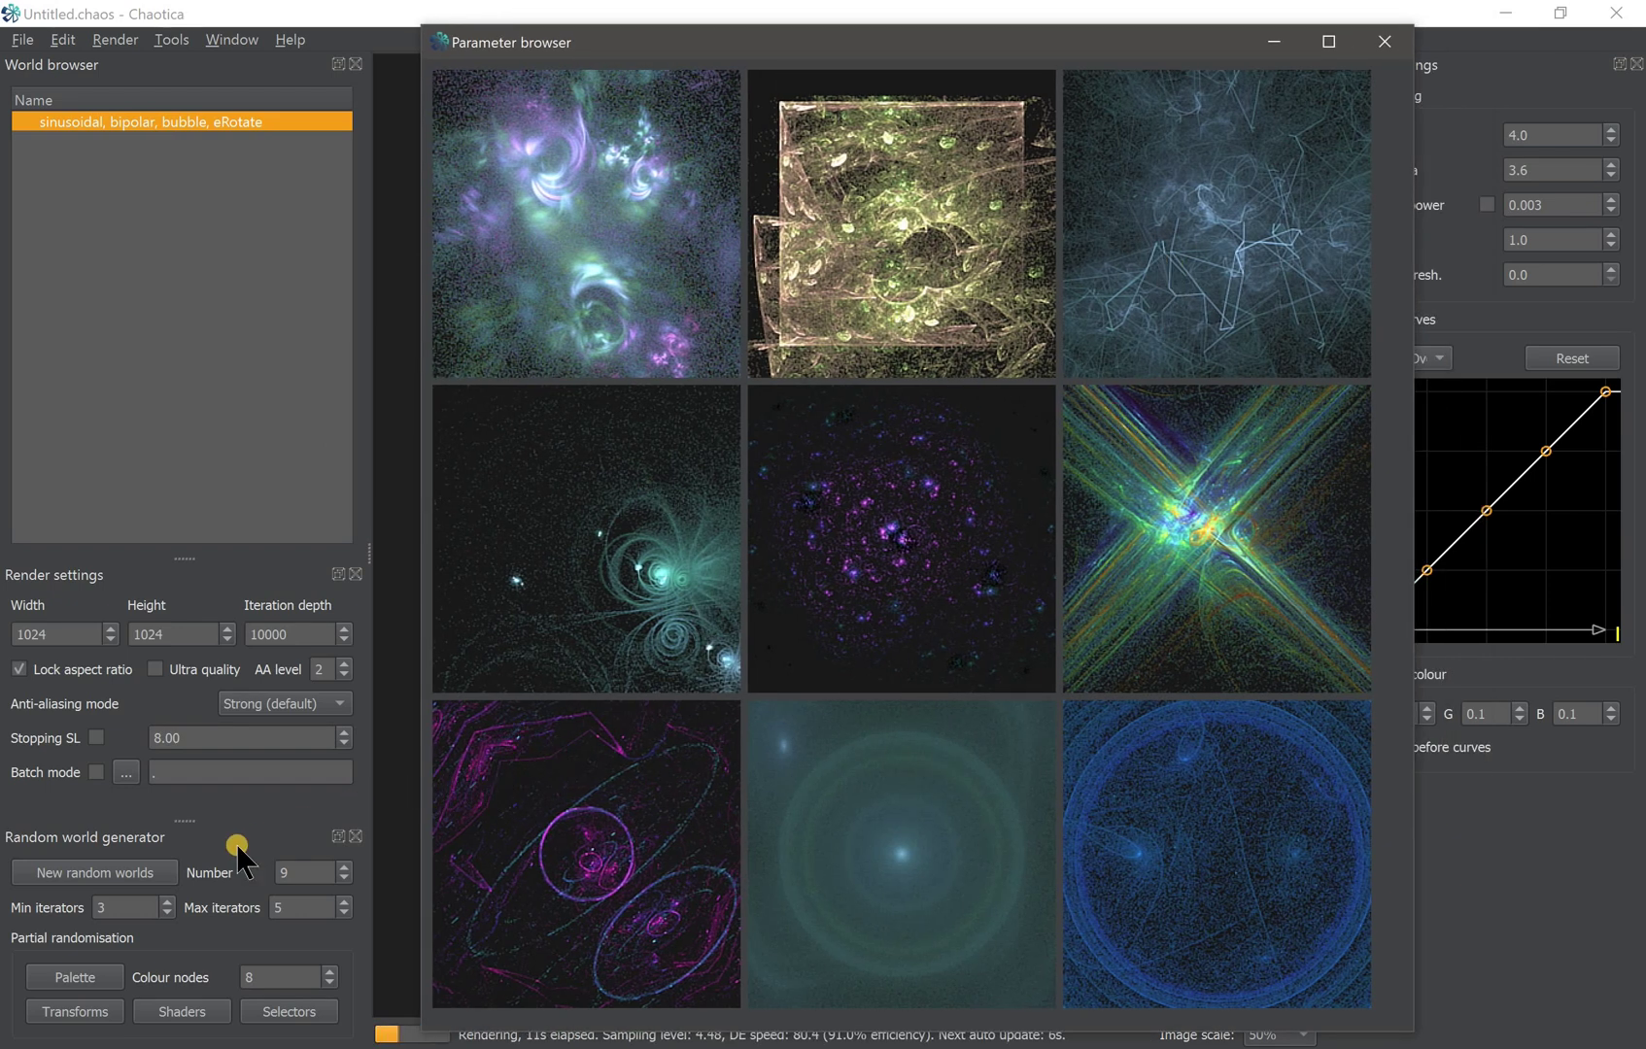
- Generate two fresh batches of random worlds and check the Number/Min/Max iterators fields
{"action": "left_click", "coordinate": [146, 874]}
{"action": "left_click", "coordinate": [151, 873]}
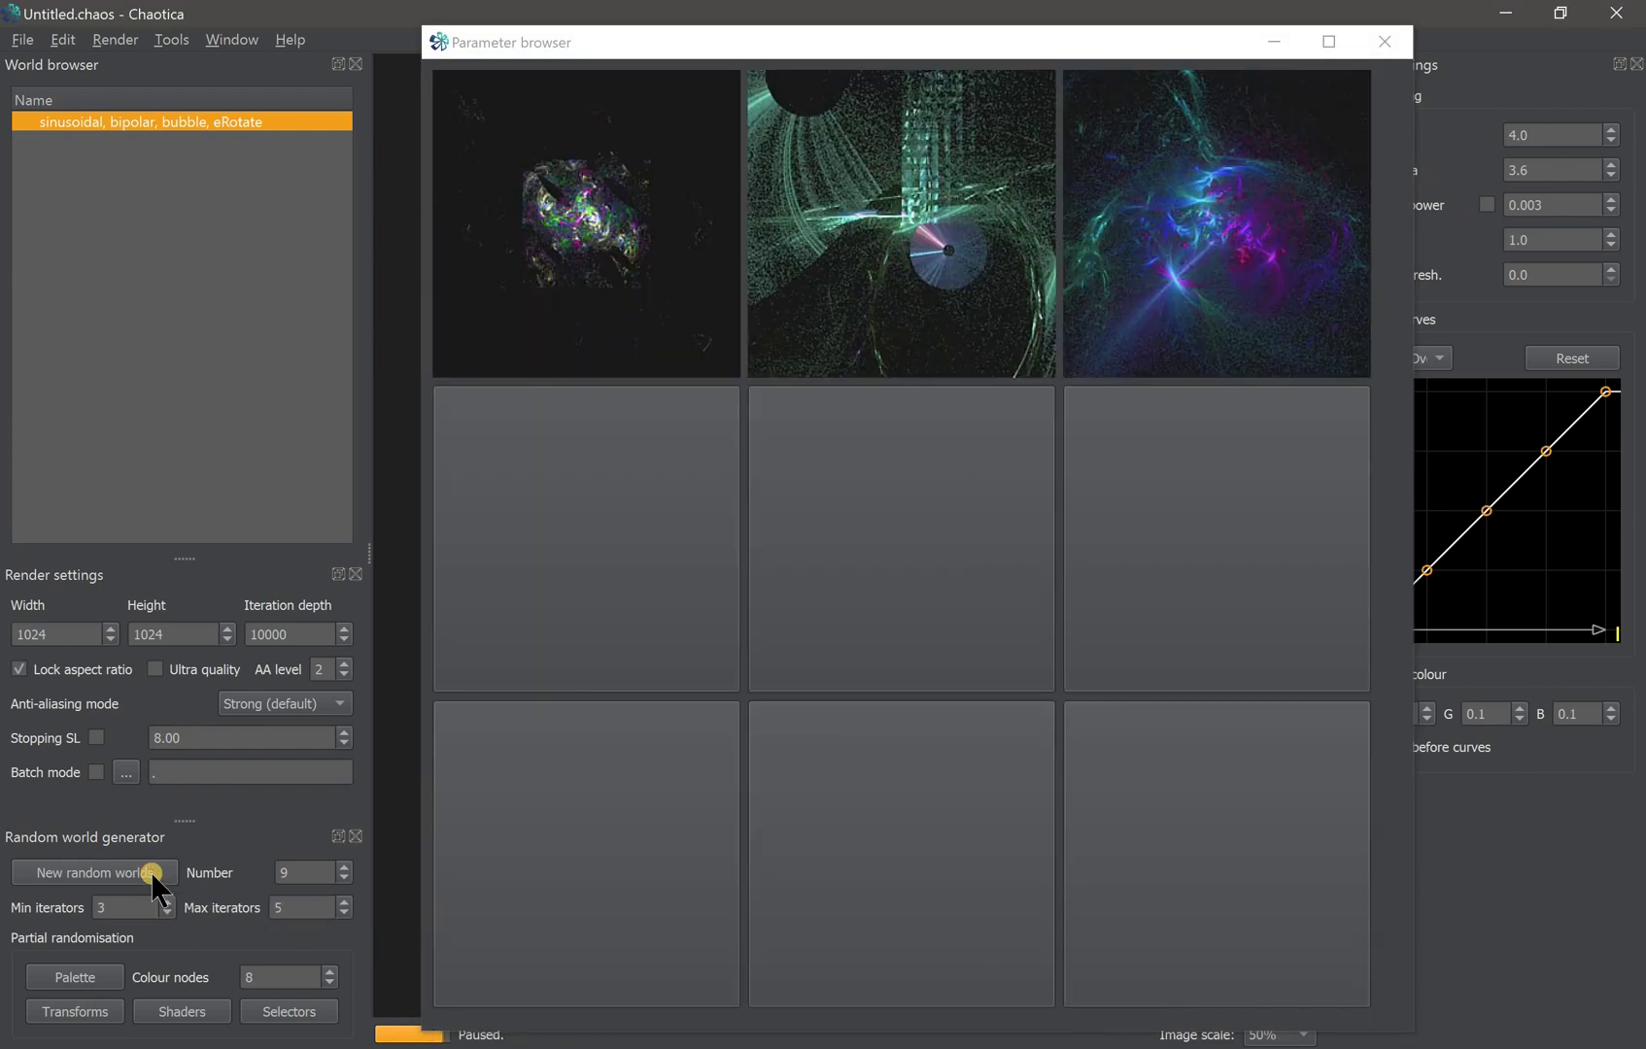
{"action": "left_click", "coordinate": [285, 877]}
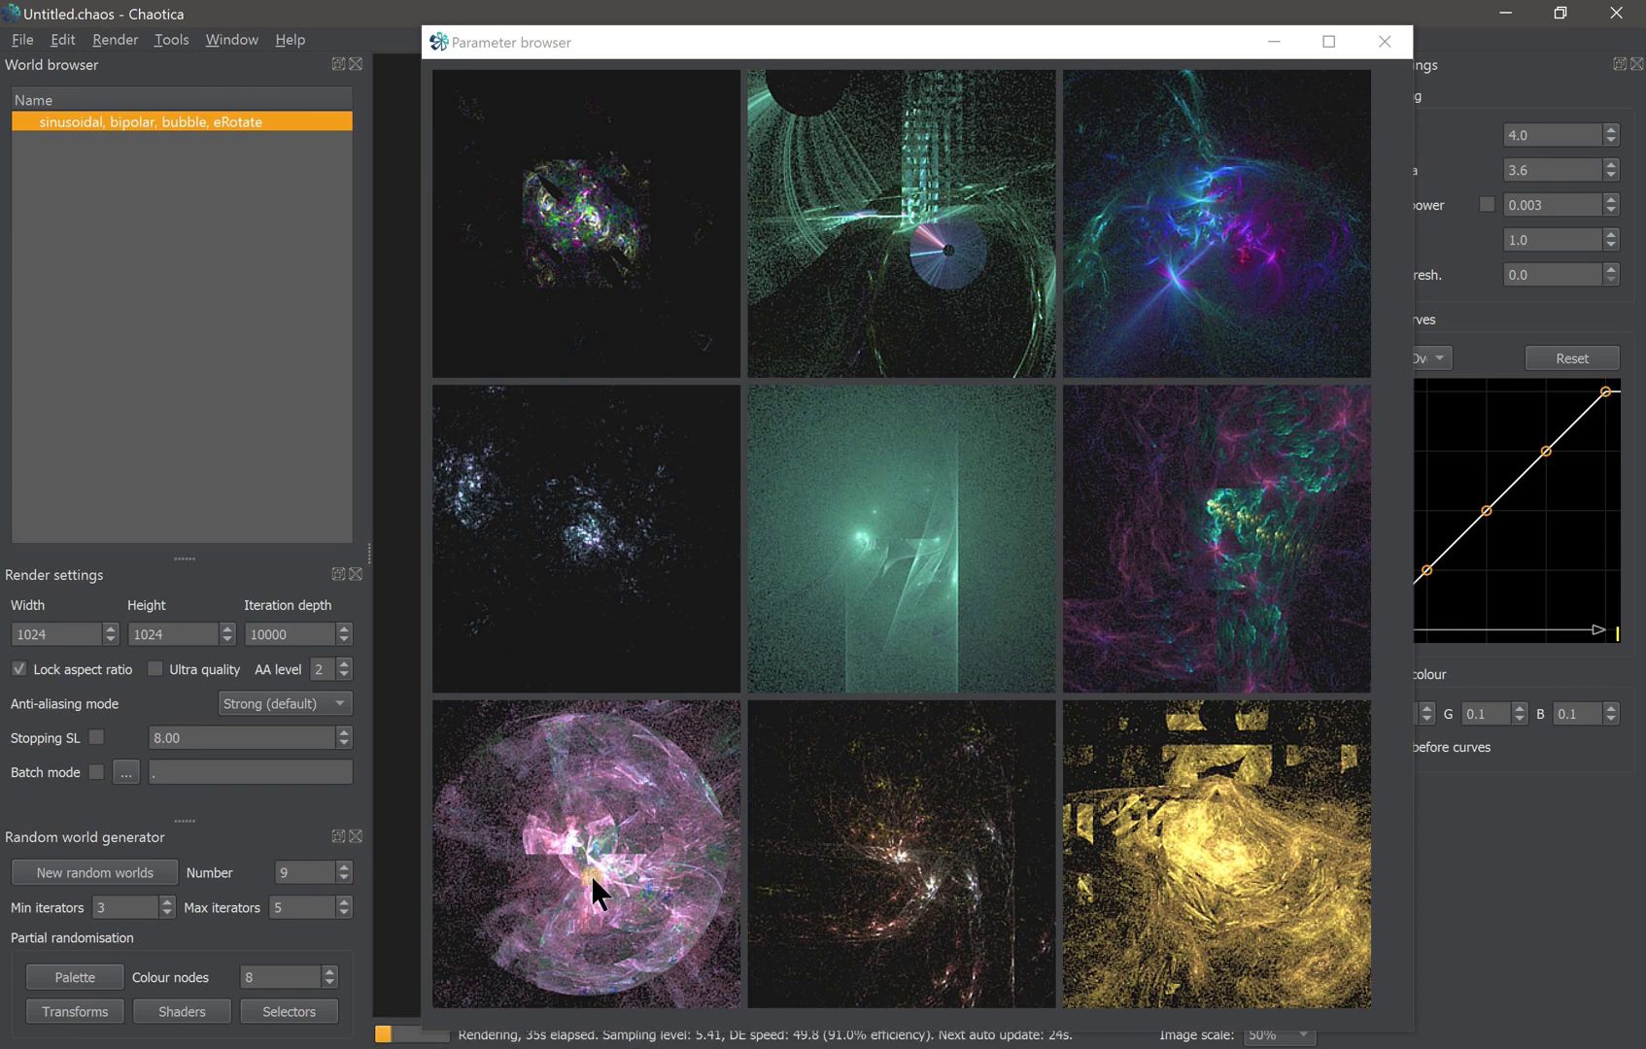
{"action": "left_click", "coordinate": [120, 912]}
{"action": "left_click", "coordinate": [305, 906]}
{"action": "left_click", "coordinate": [398, 125]}
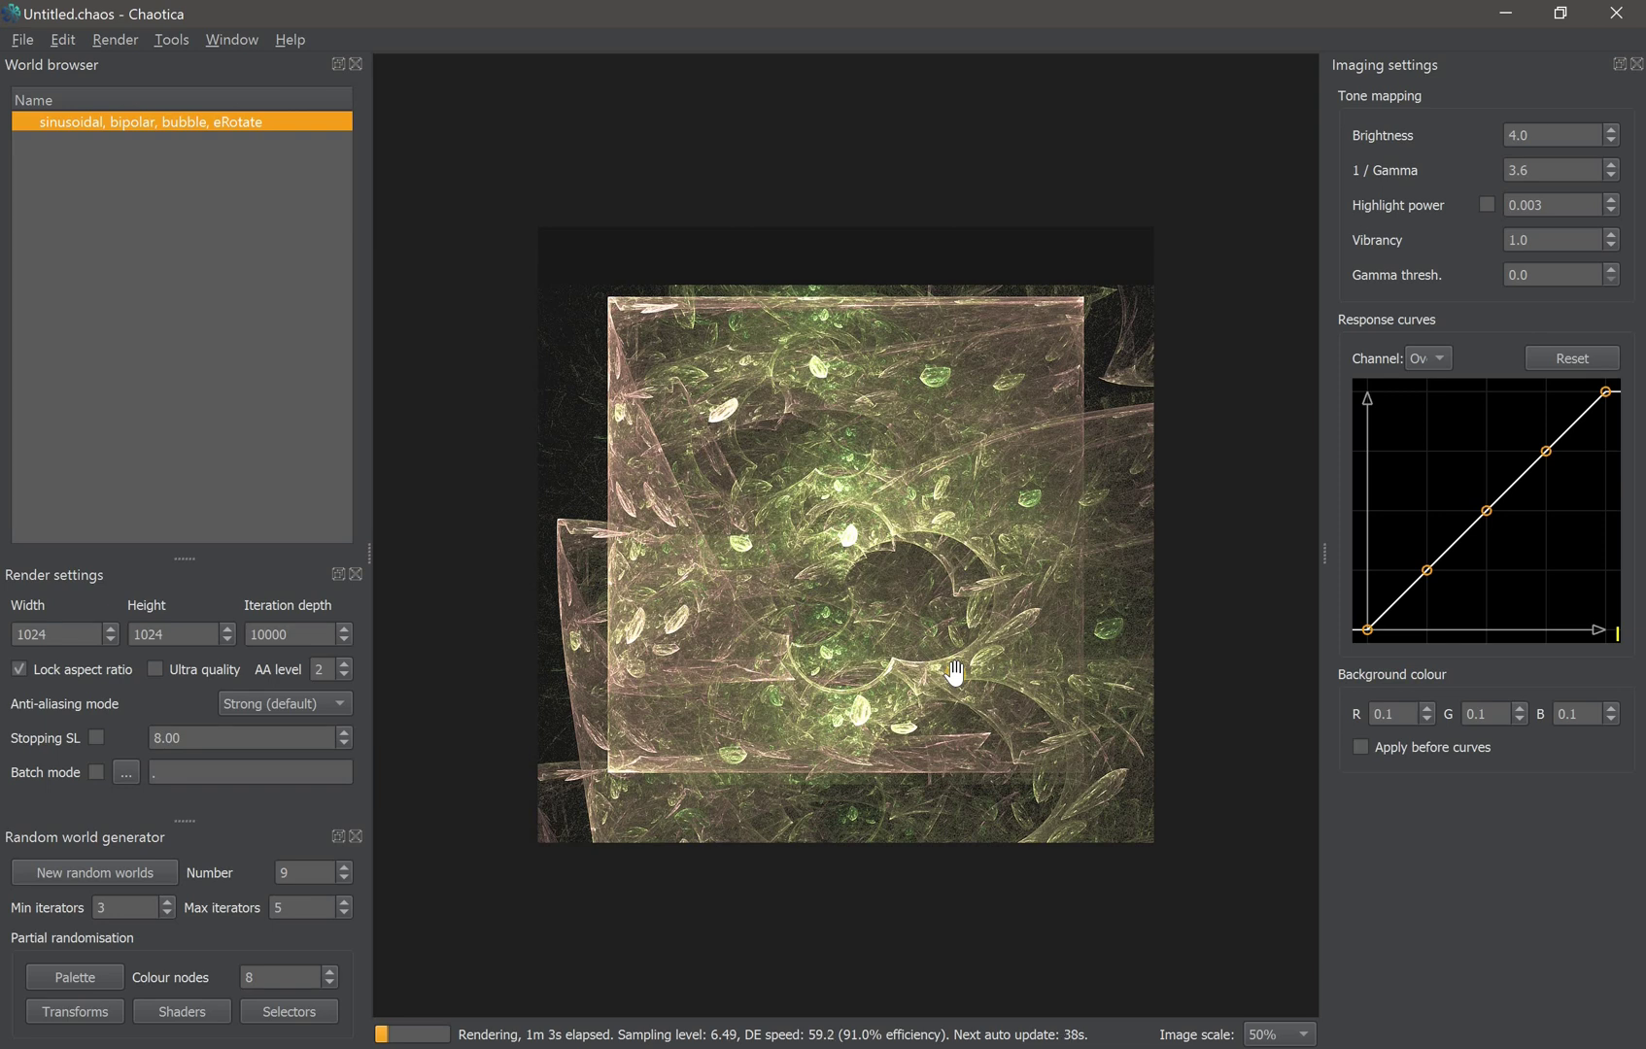
{"action": "left_click", "coordinate": [955, 670]}
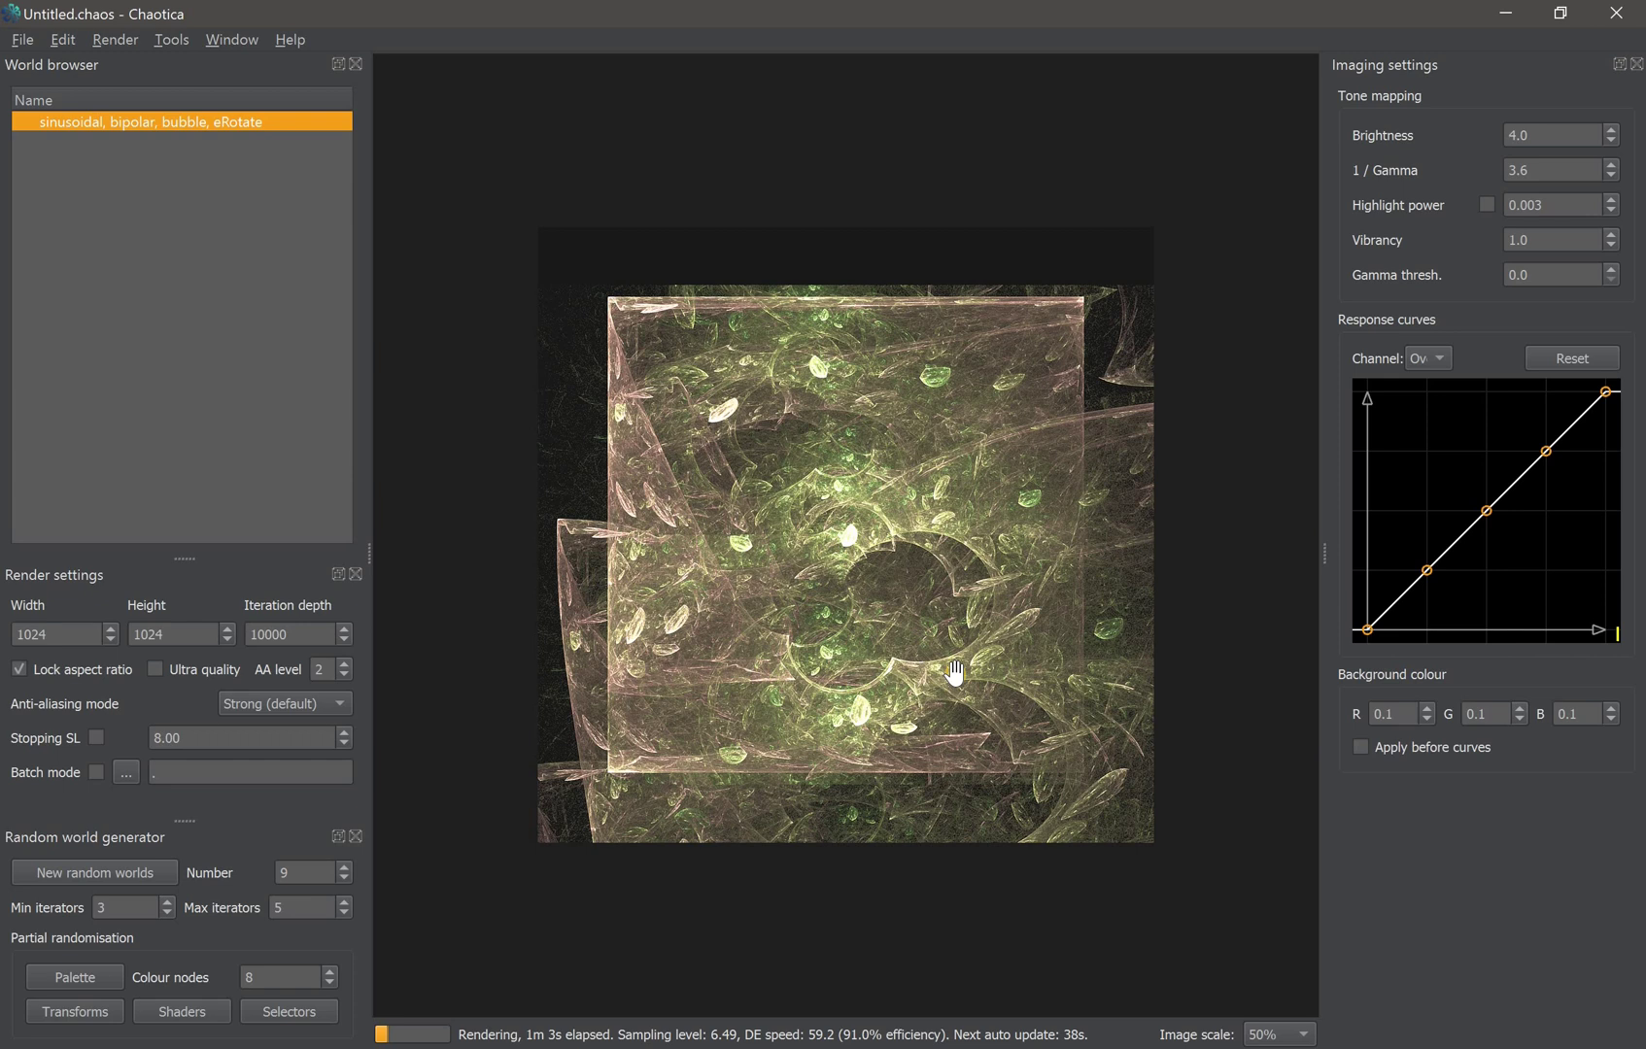
{"action": "scroll", "coordinate": [955, 671], "scroll_direction": "up", "scroll_amount": 1}
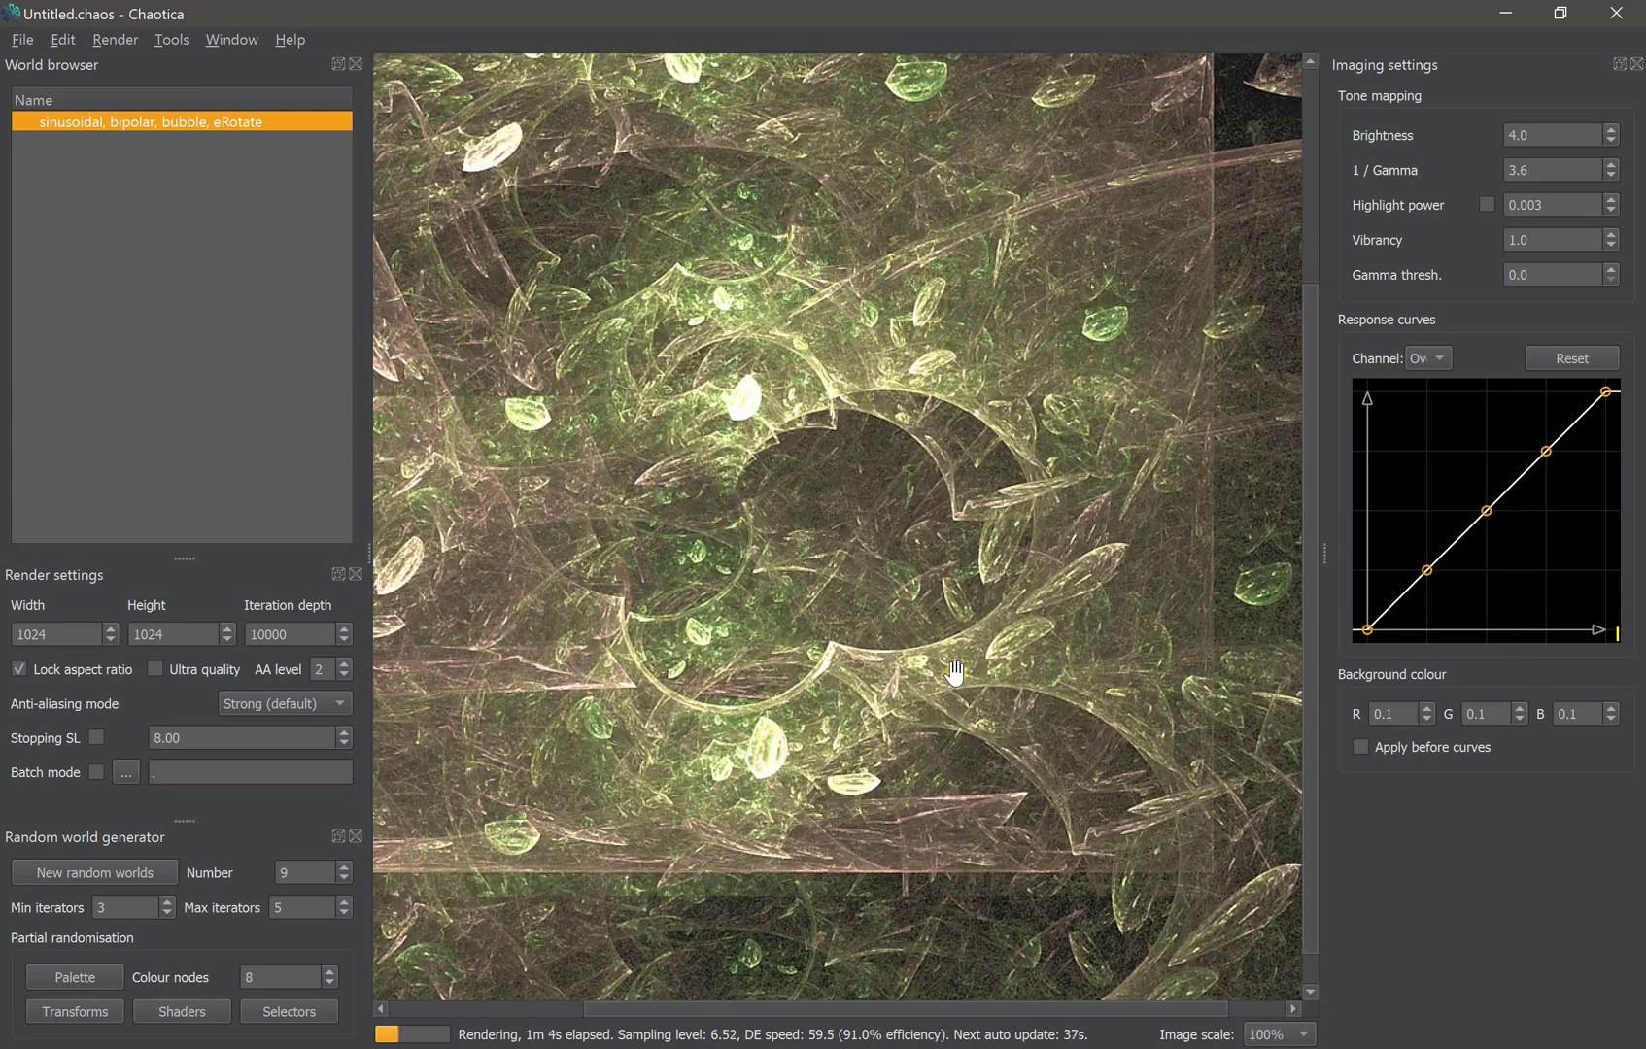
{"action": "scroll", "coordinate": [955, 671], "scroll_direction": "down", "scroll_amount": 1}
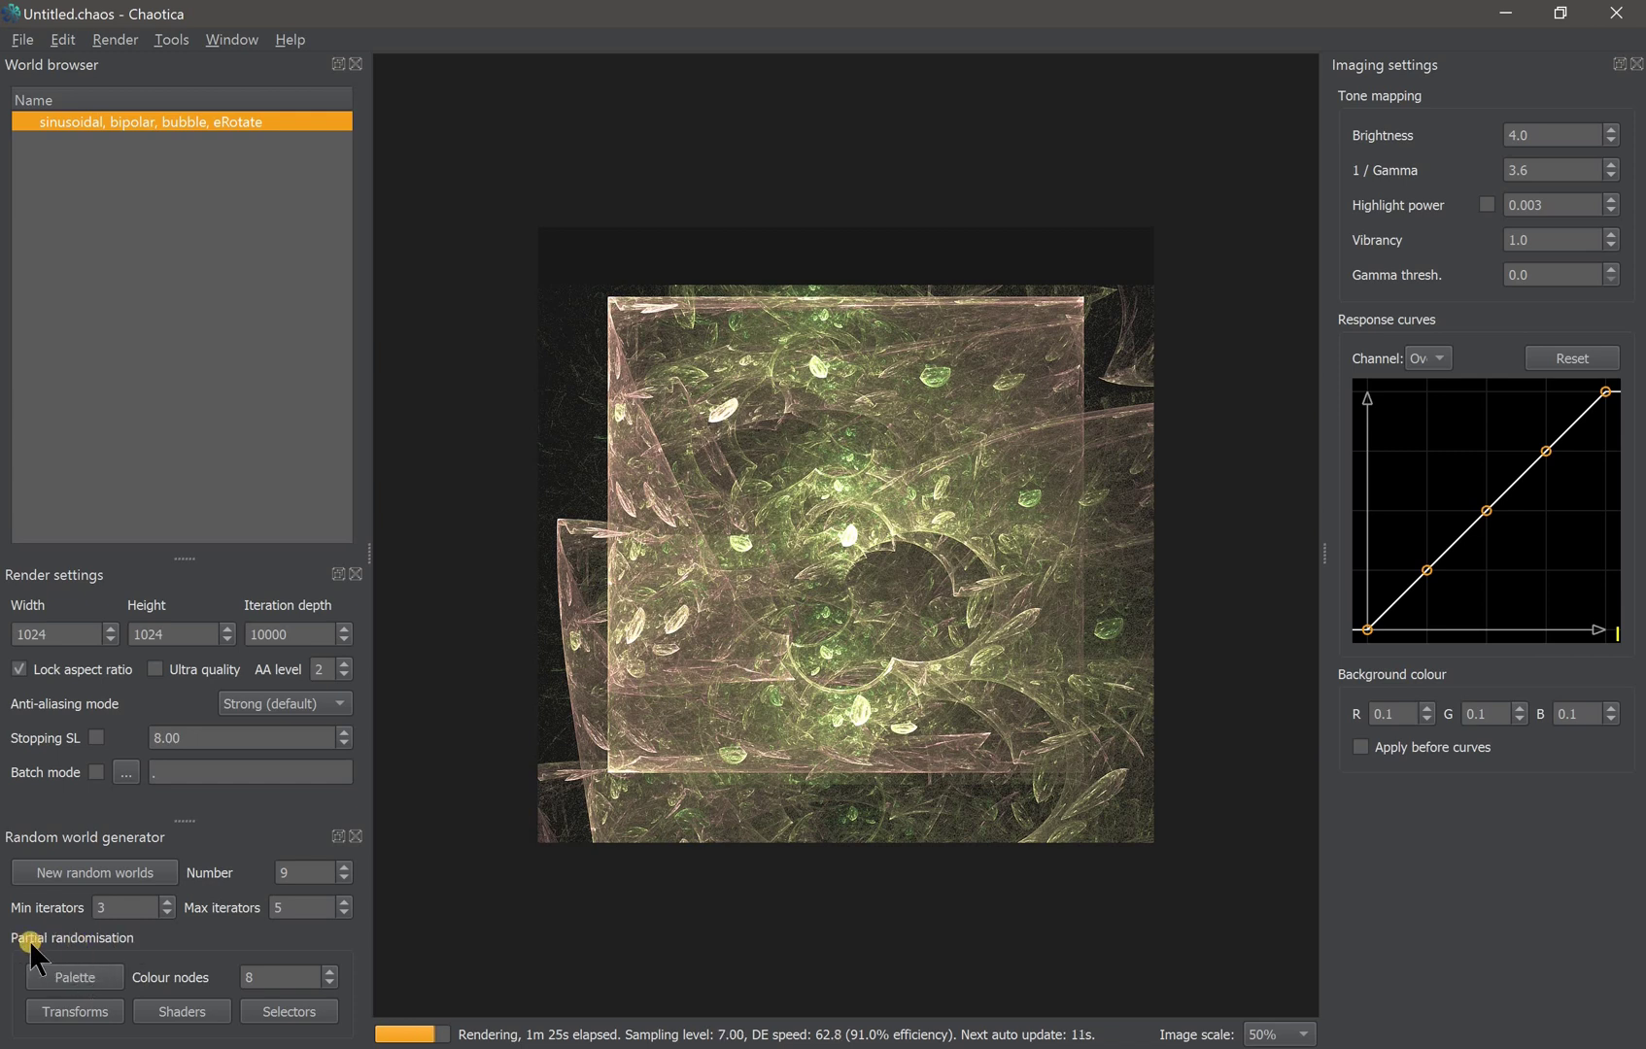
{"action": "left_click", "coordinate": [96, 974]}
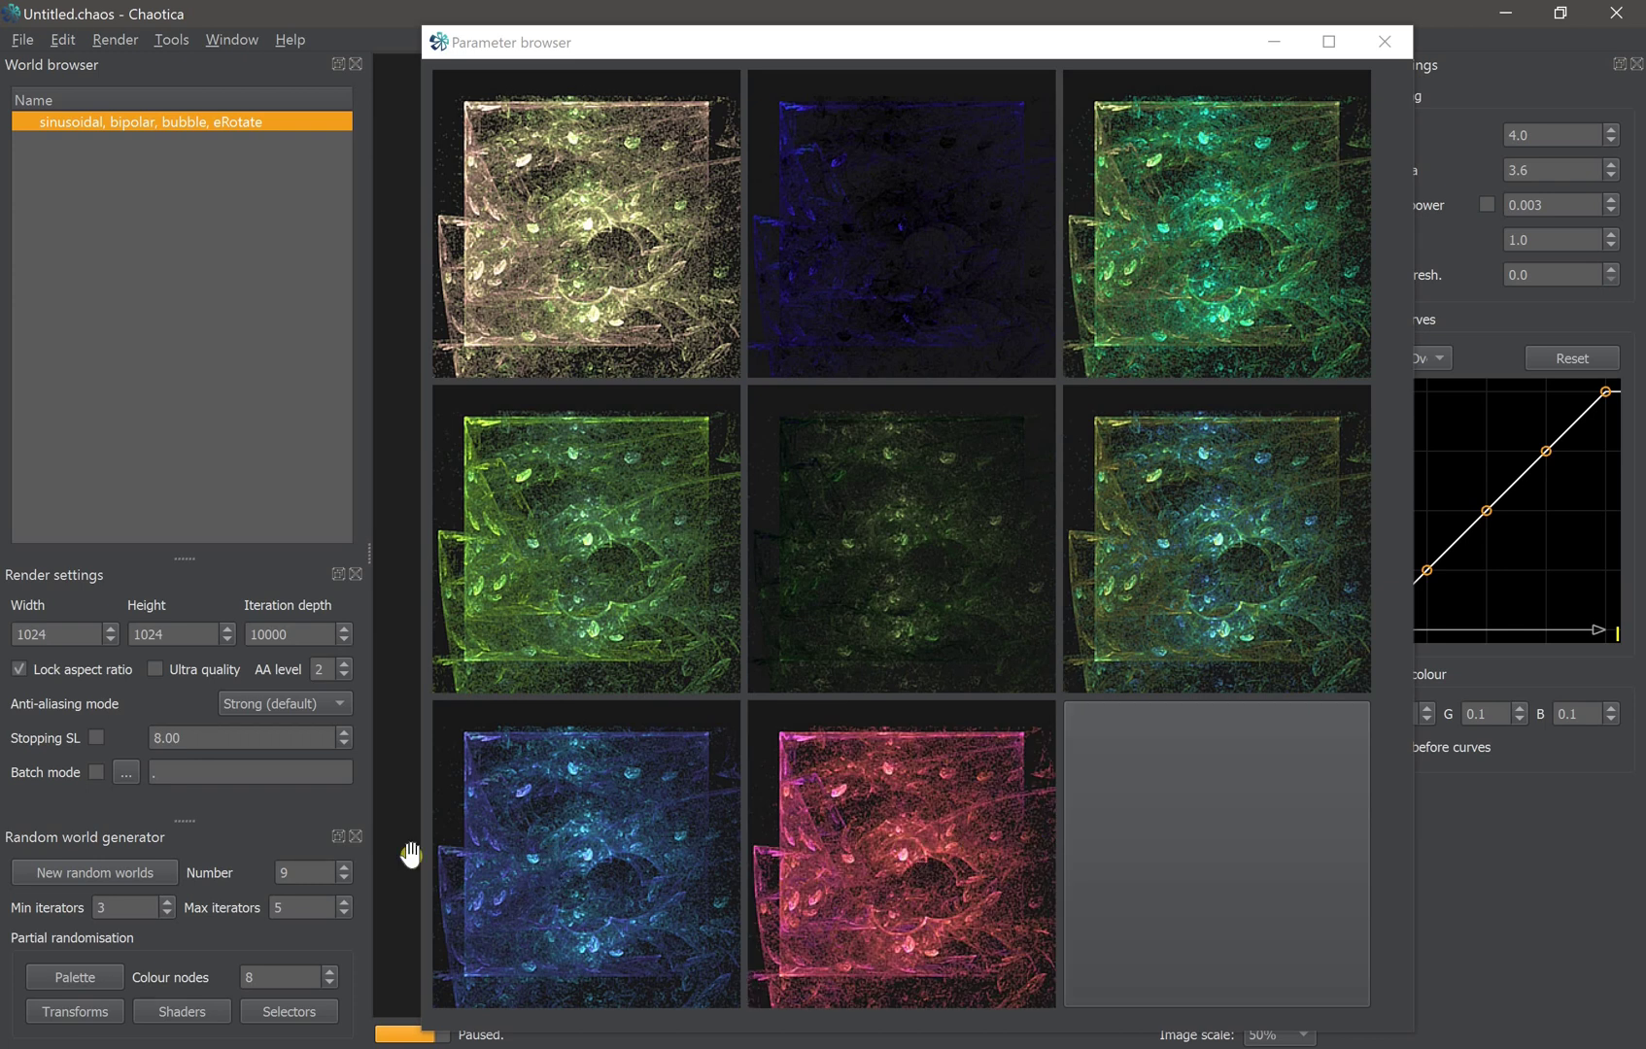
{"action": "left_click", "coordinate": [195, 1011]}
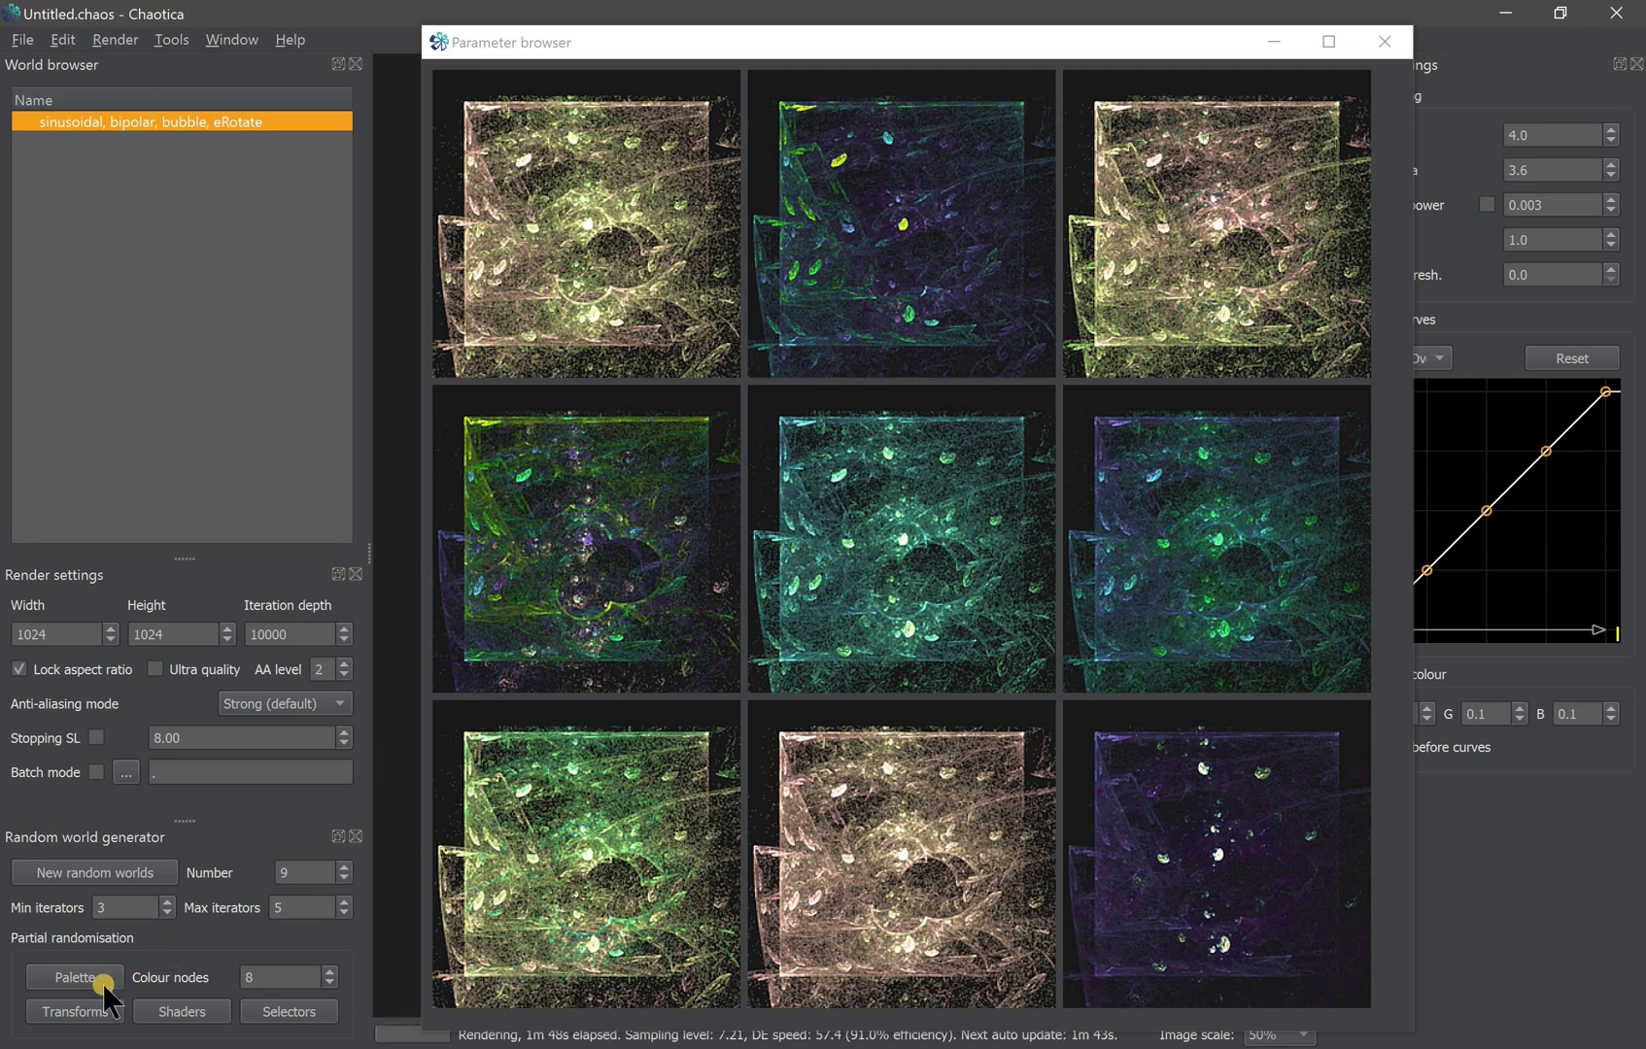
{"action": "left_click", "coordinate": [191, 1013]}
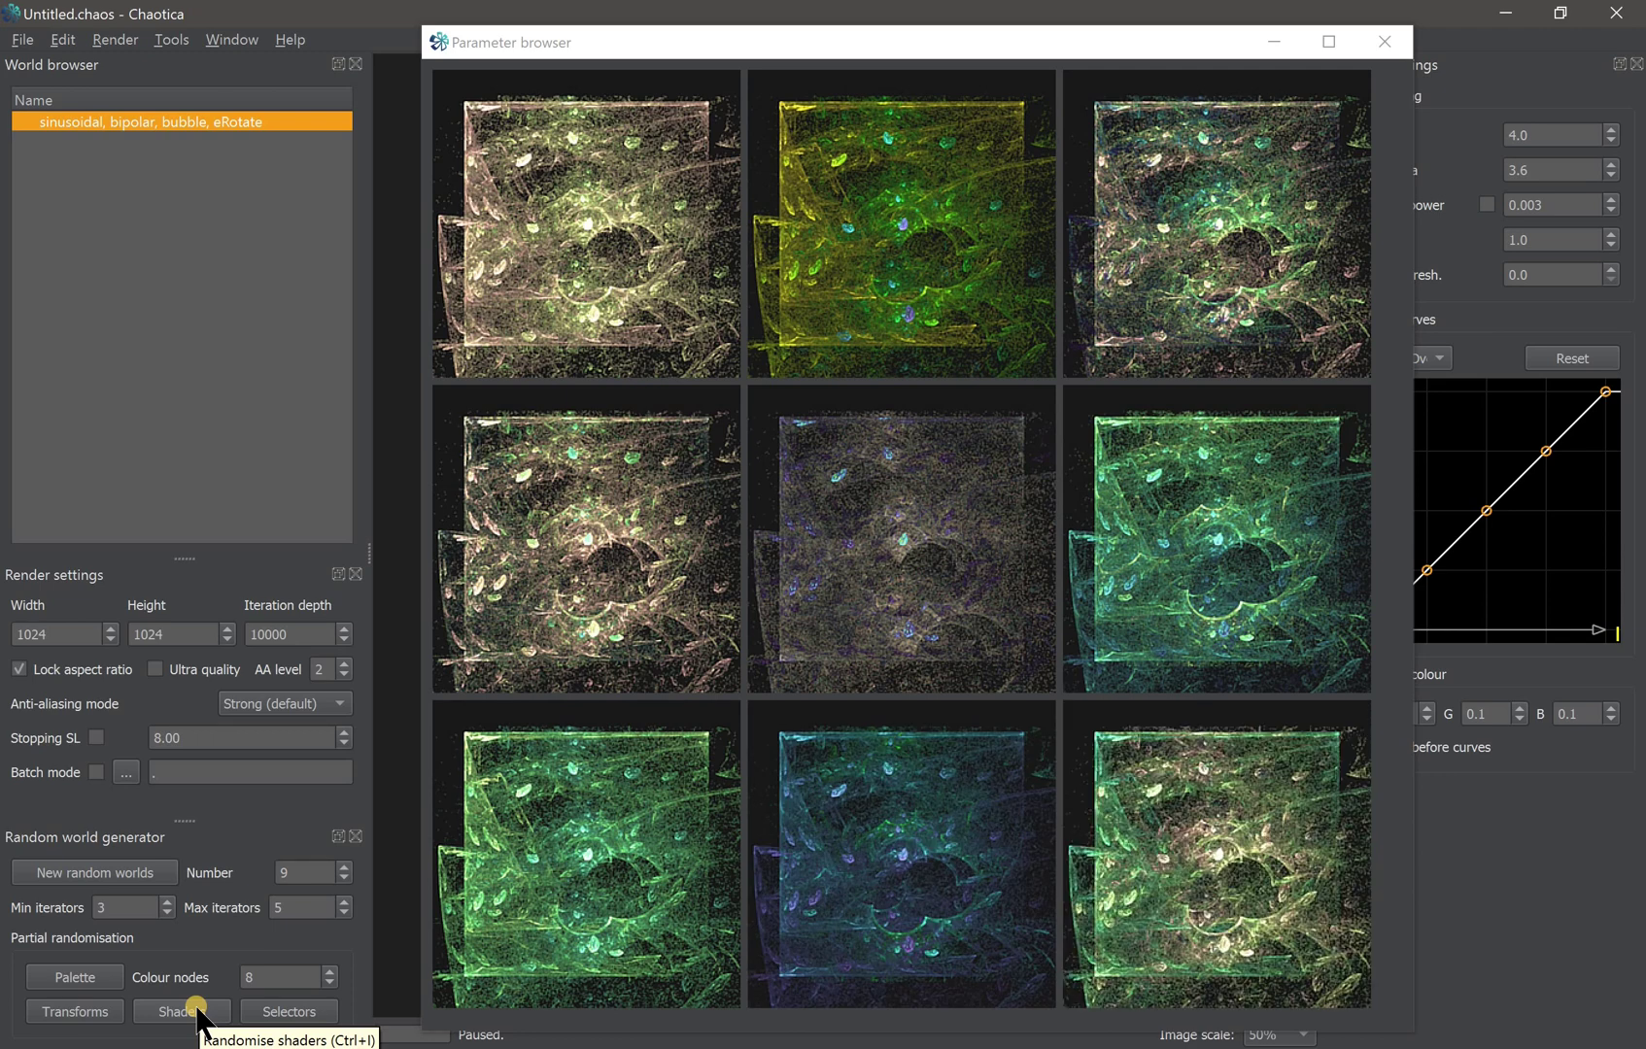
{"action": "left_click", "coordinate": [617, 305]}
{"action": "left_click_drag", "start_coordinate": [1200, 42], "coordinate": [1366, 121]}
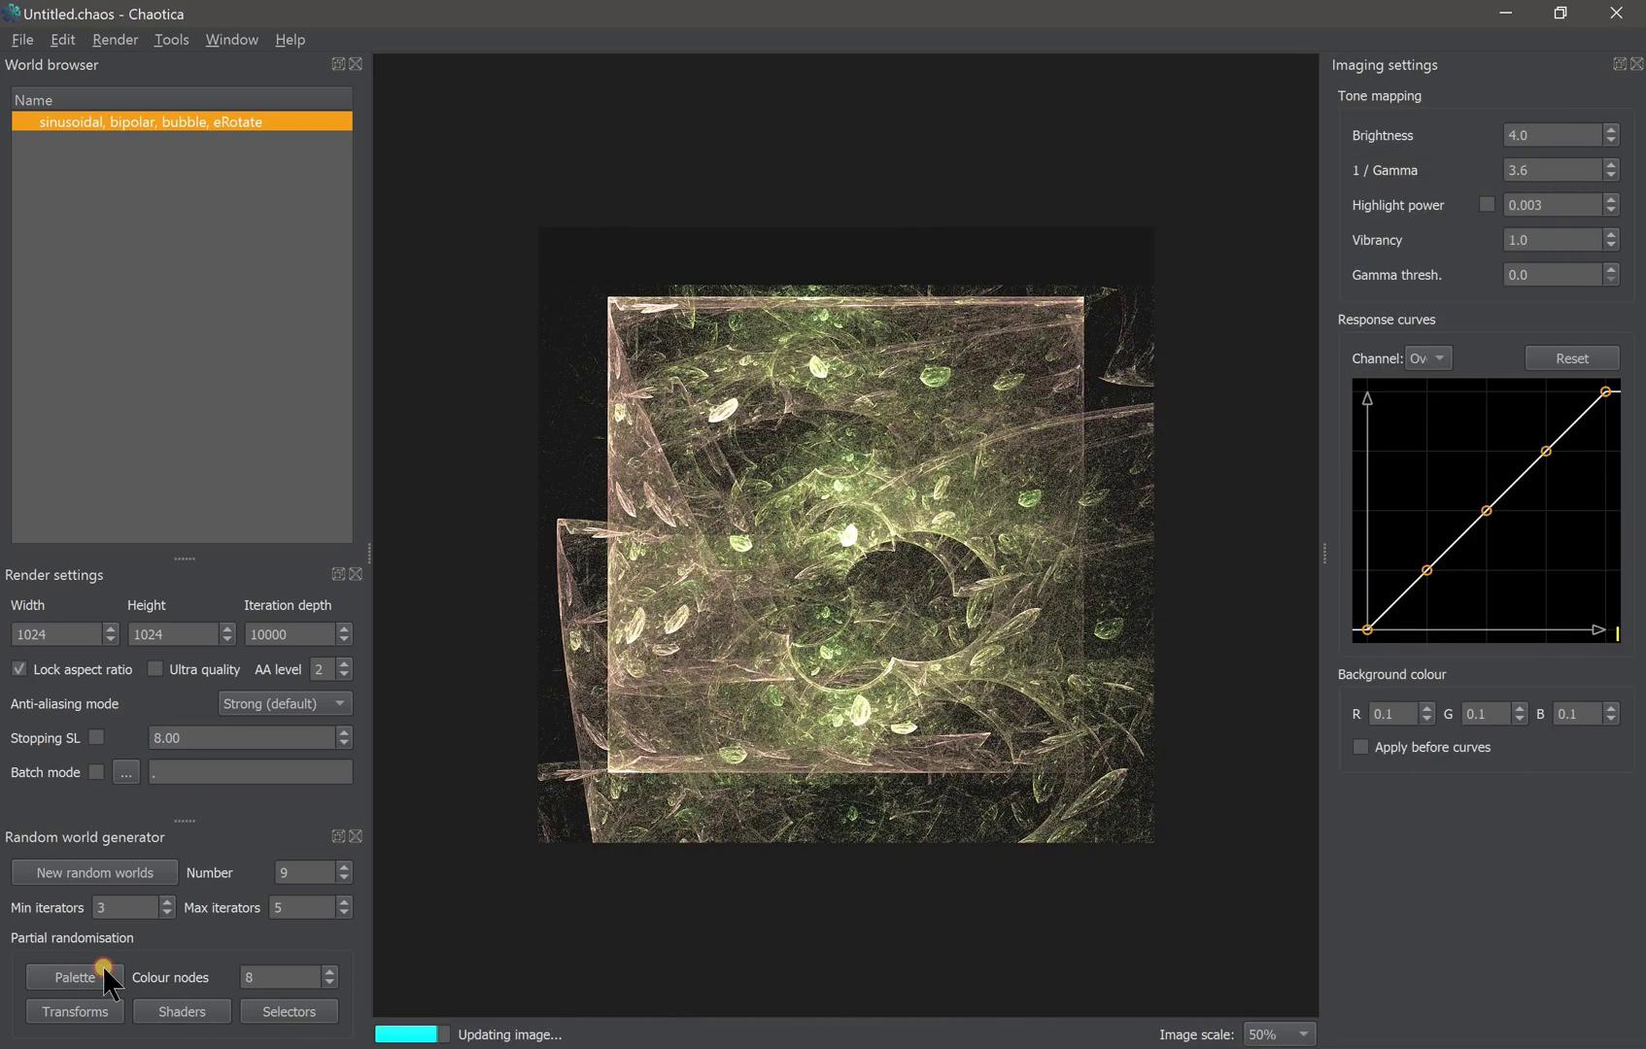
{"action": "left_click", "coordinate": [75, 1012]}
- Close the variations preview window
{"action": "left_click", "coordinate": [1285, 39]}
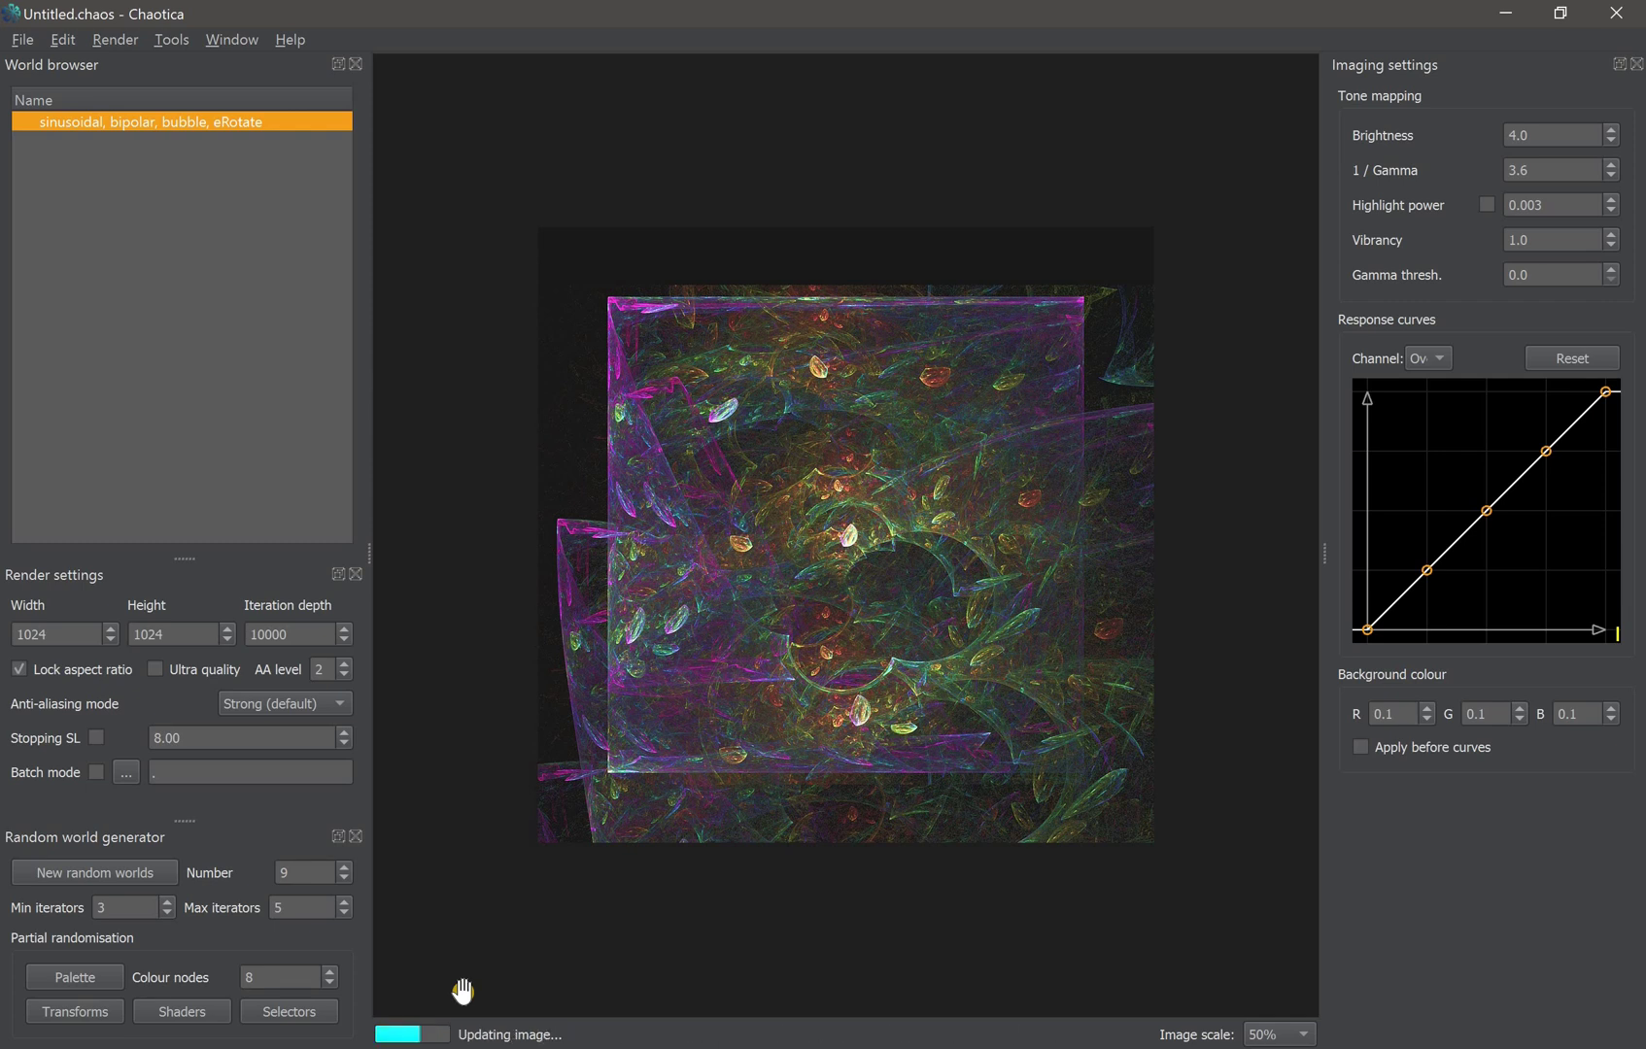
{"action": "left_click", "coordinate": [17, 35]}
{"action": "left_click", "coordinate": [90, 221]}
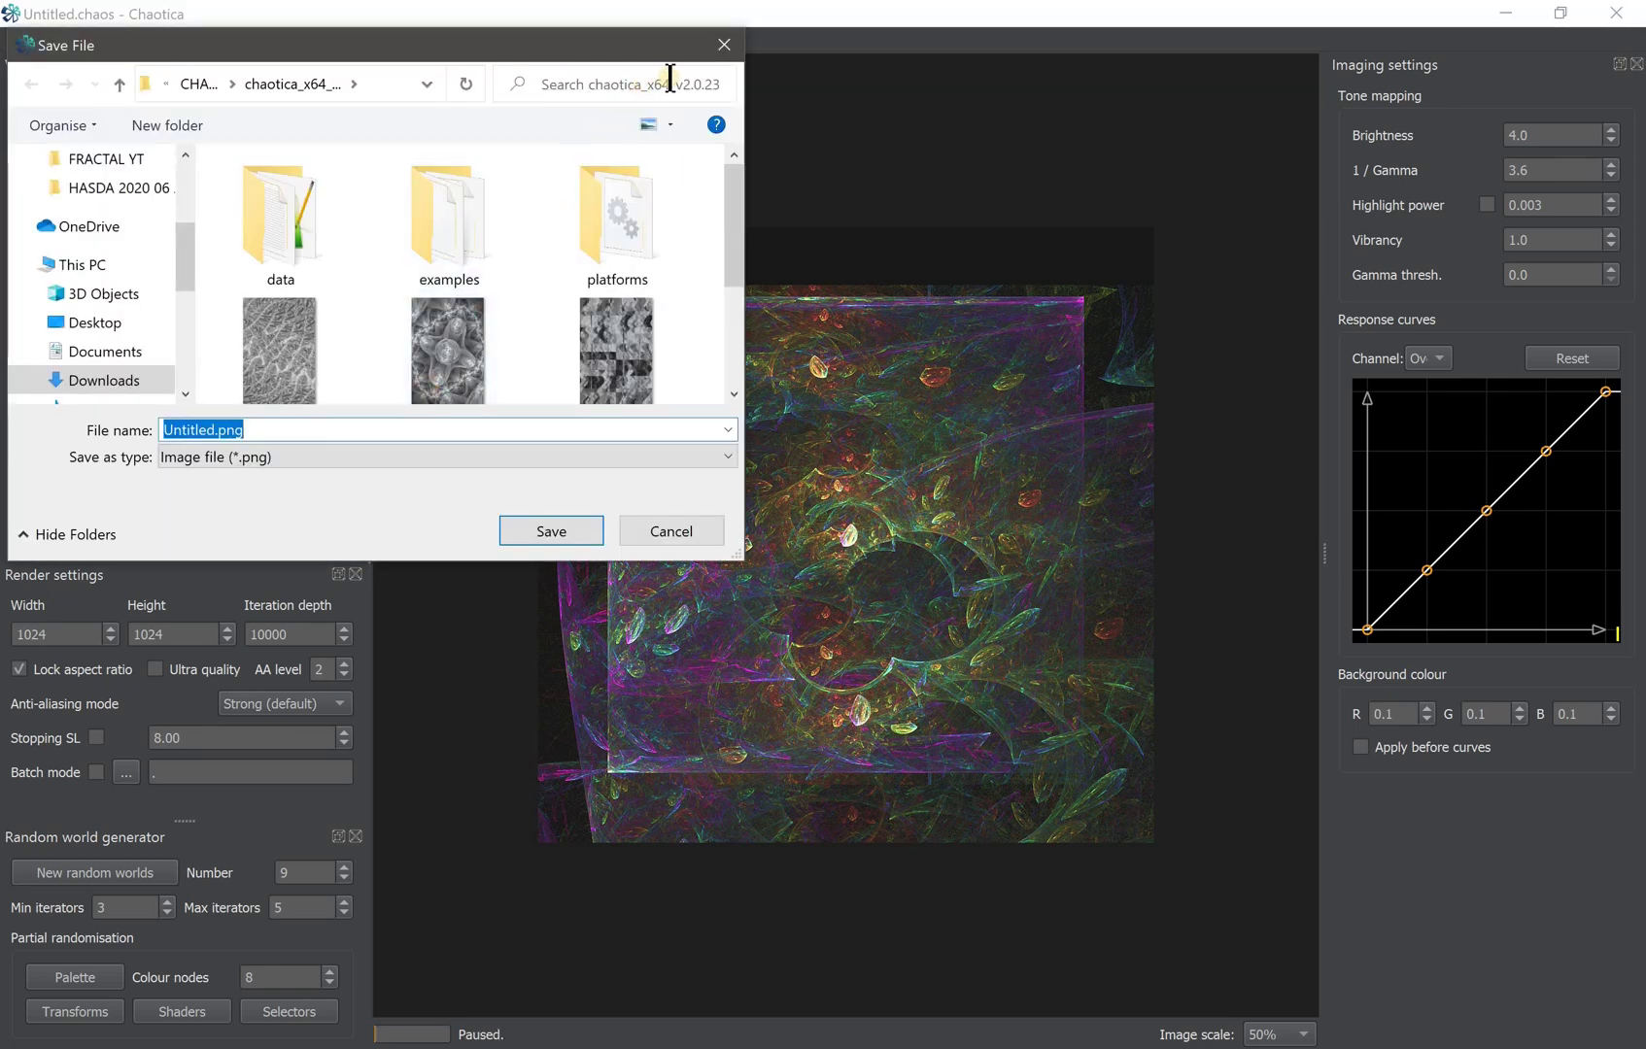
{"action": "left_click", "coordinate": [724, 45]}
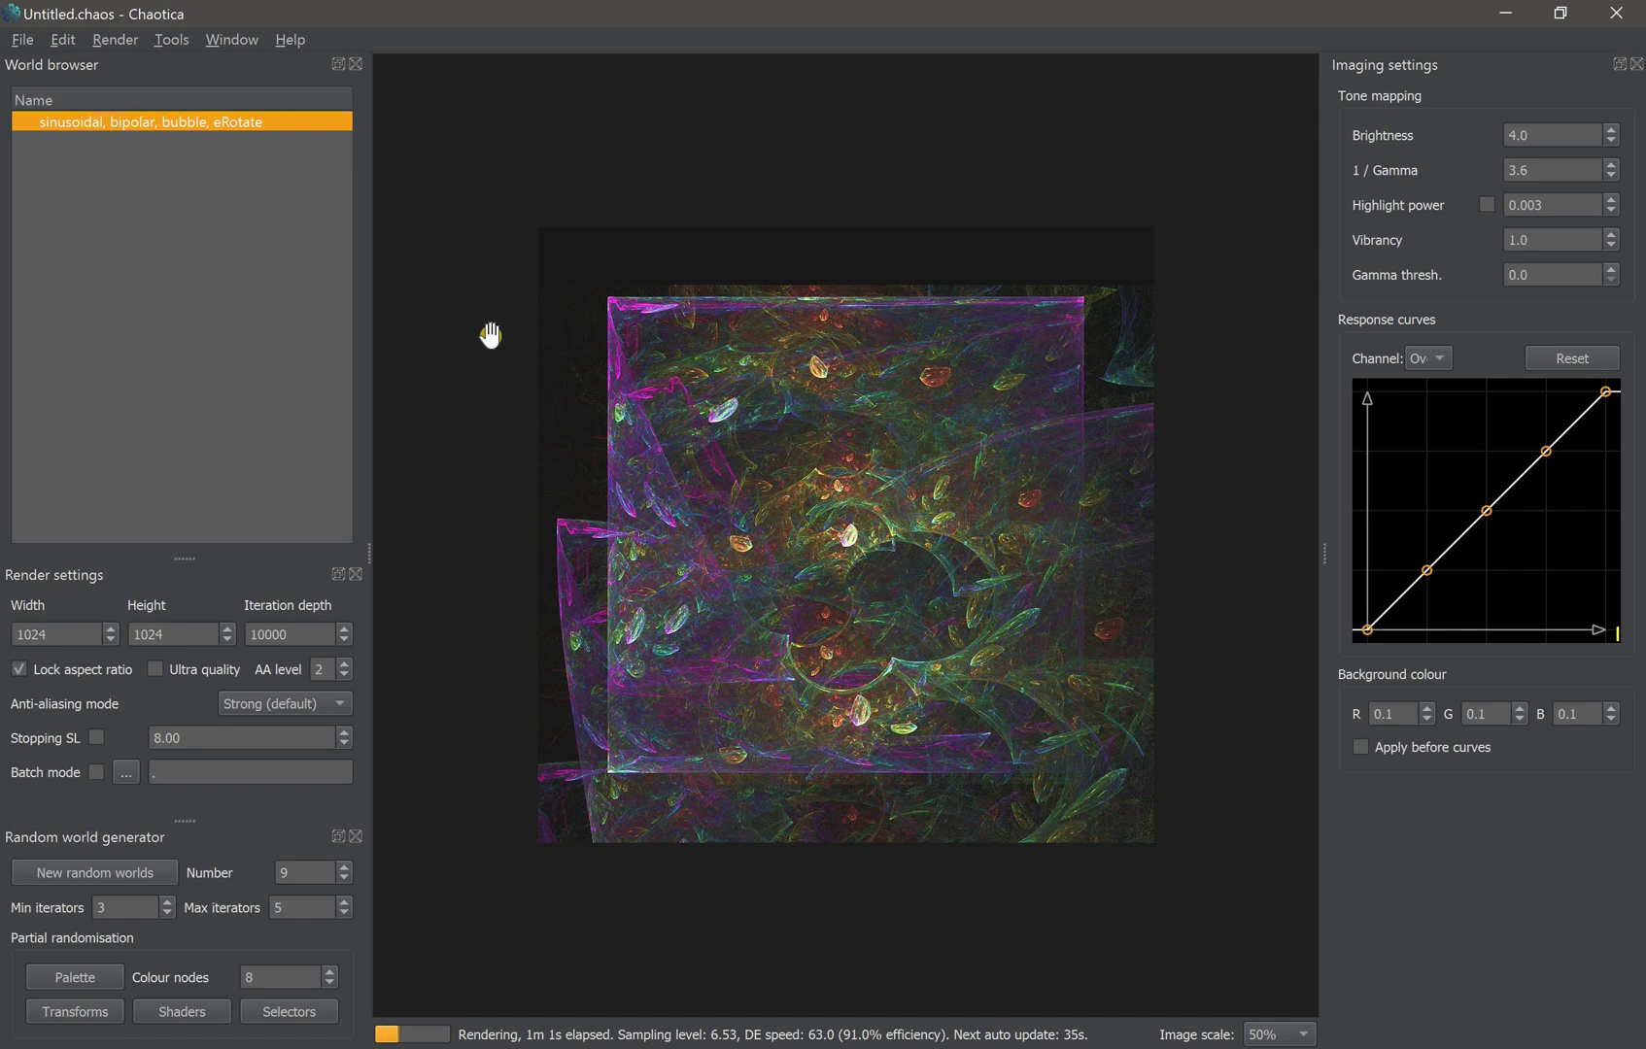
{"action": "left_click", "coordinate": [30, 41]}
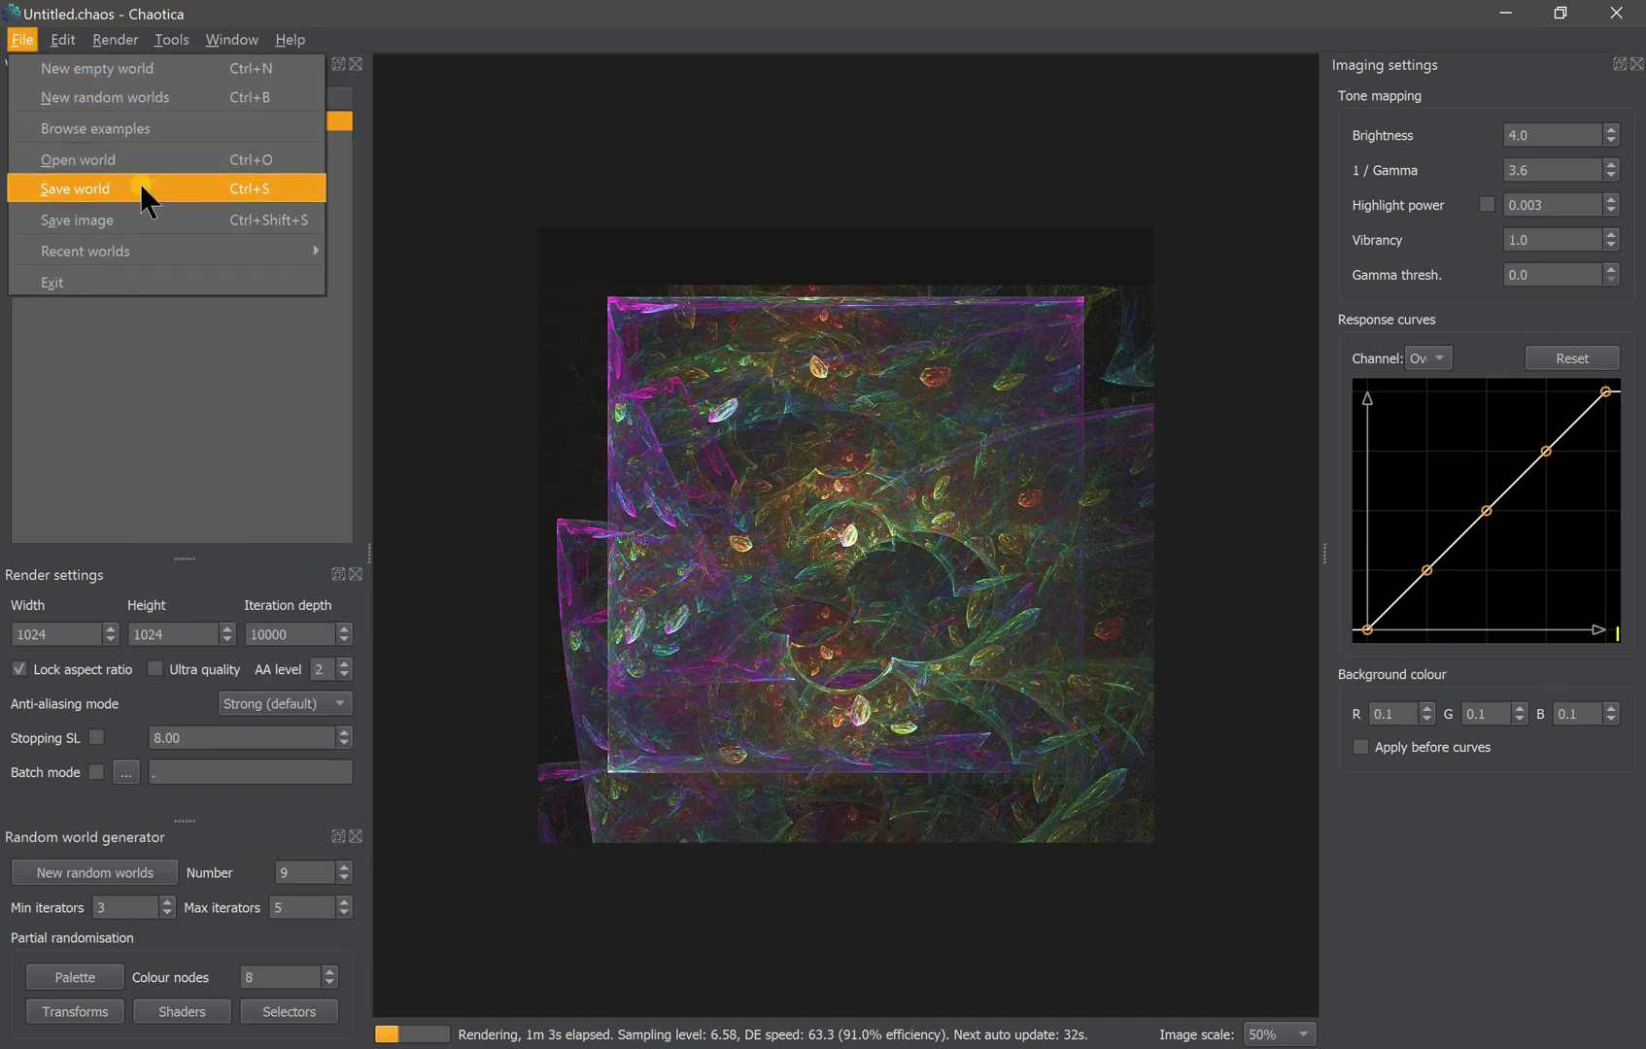
{"action": "left_click", "coordinate": [141, 186]}
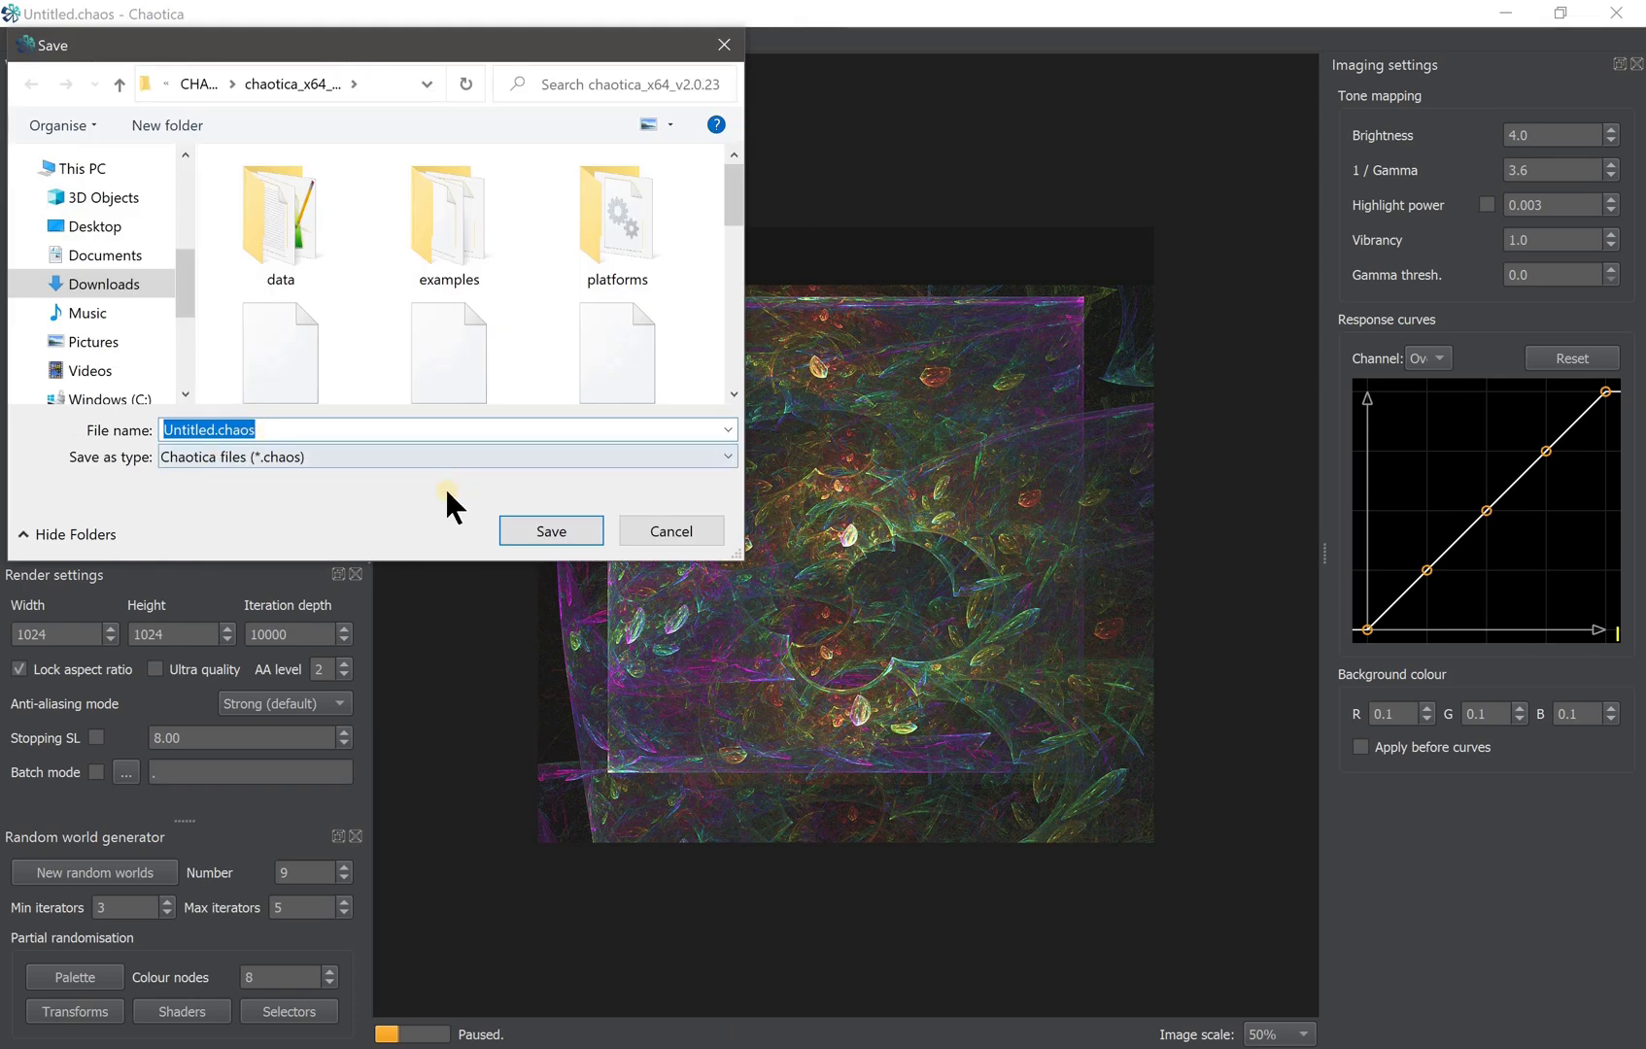
{"action": "left_click", "coordinate": [707, 542]}
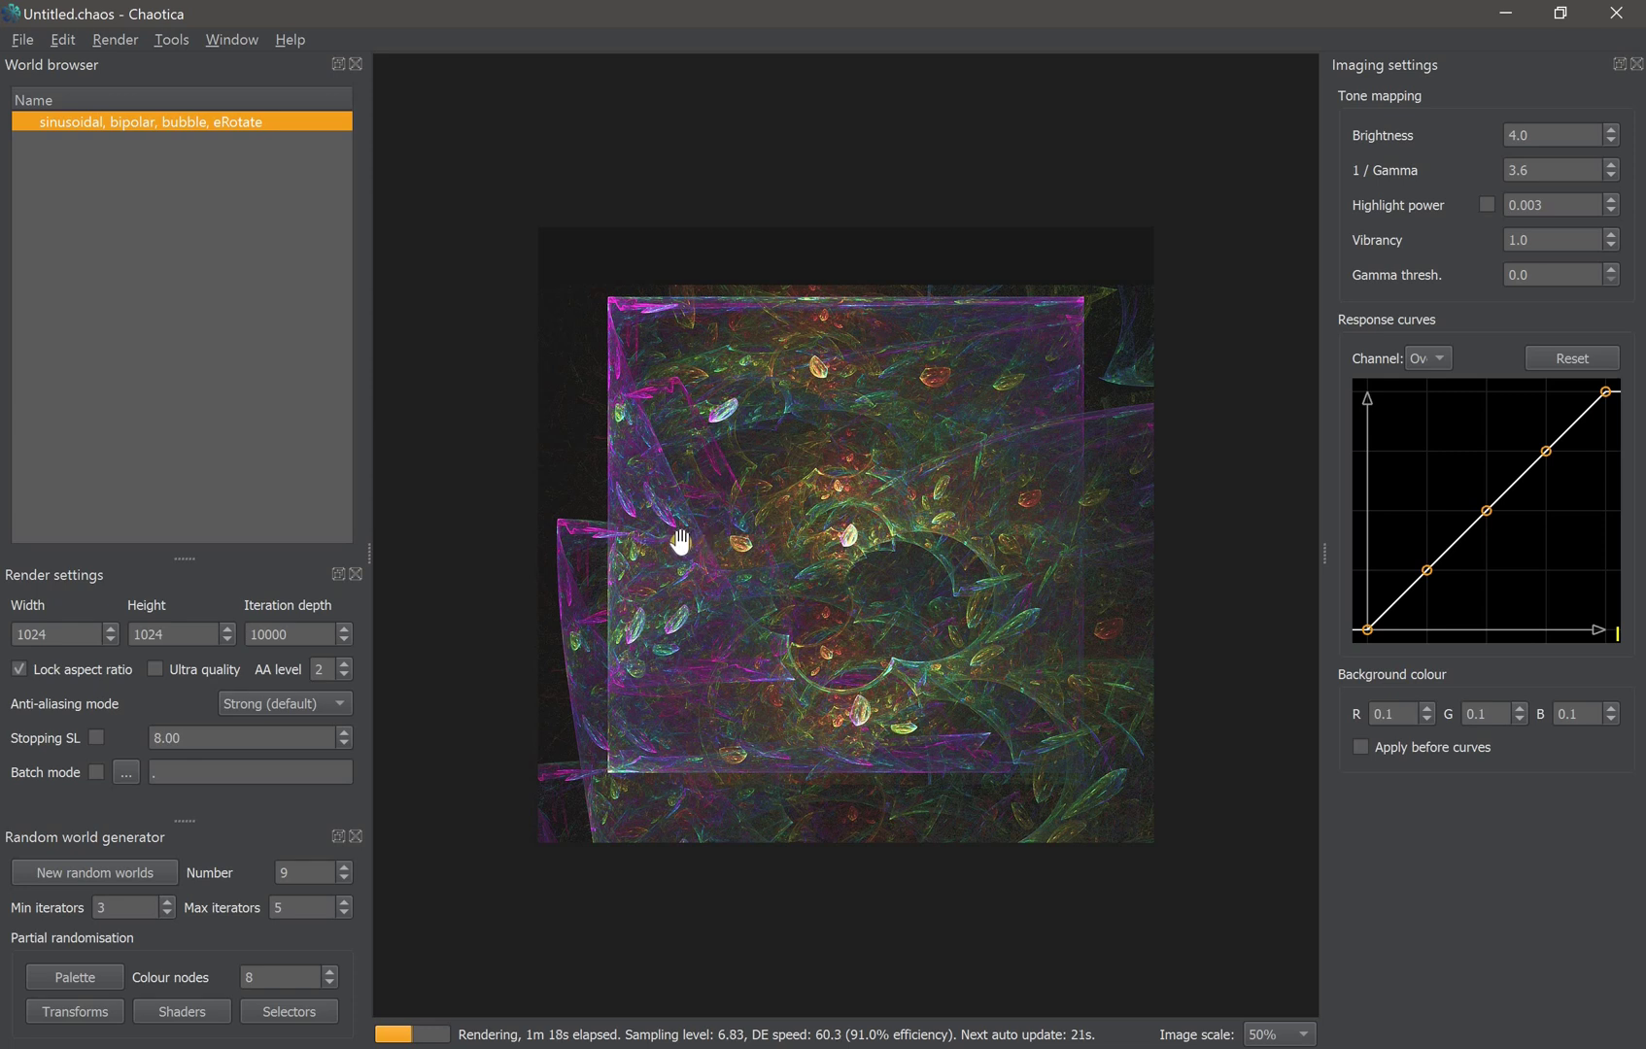
{"action": "scroll", "coordinate": [628, 575], "scroll_direction": "up", "scroll_amount": 1}
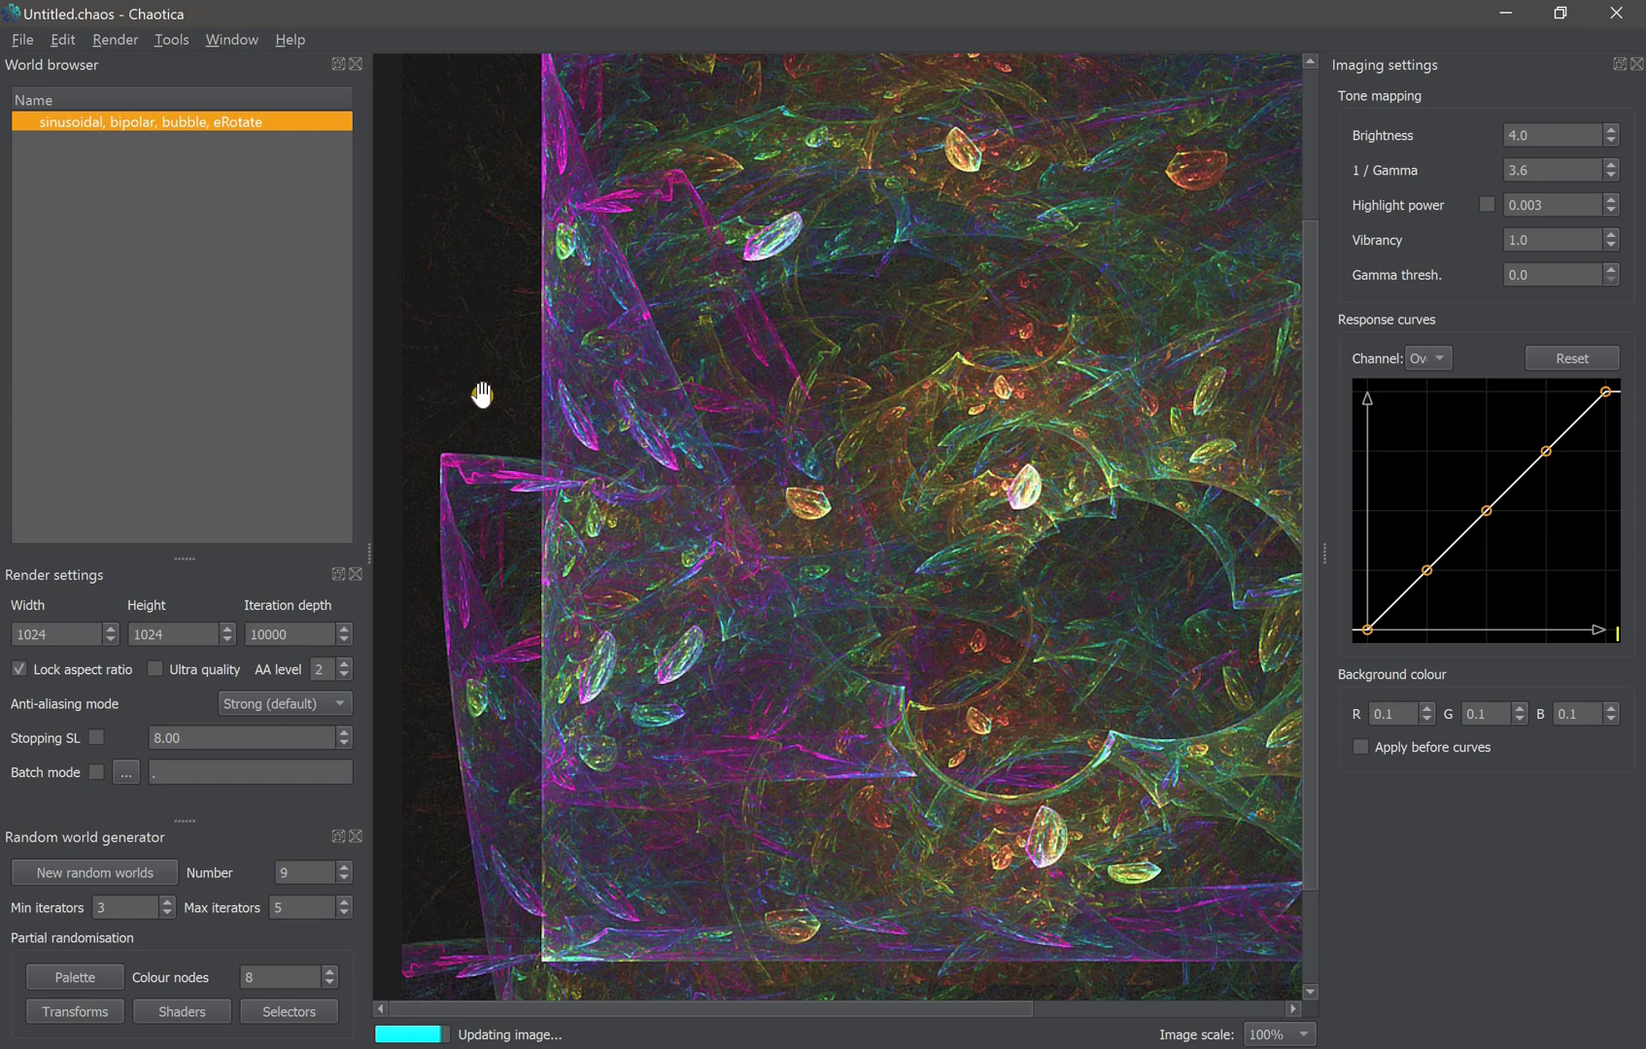
{"action": "scroll", "coordinate": [482, 394], "scroll_direction": "down", "scroll_amount": 1}
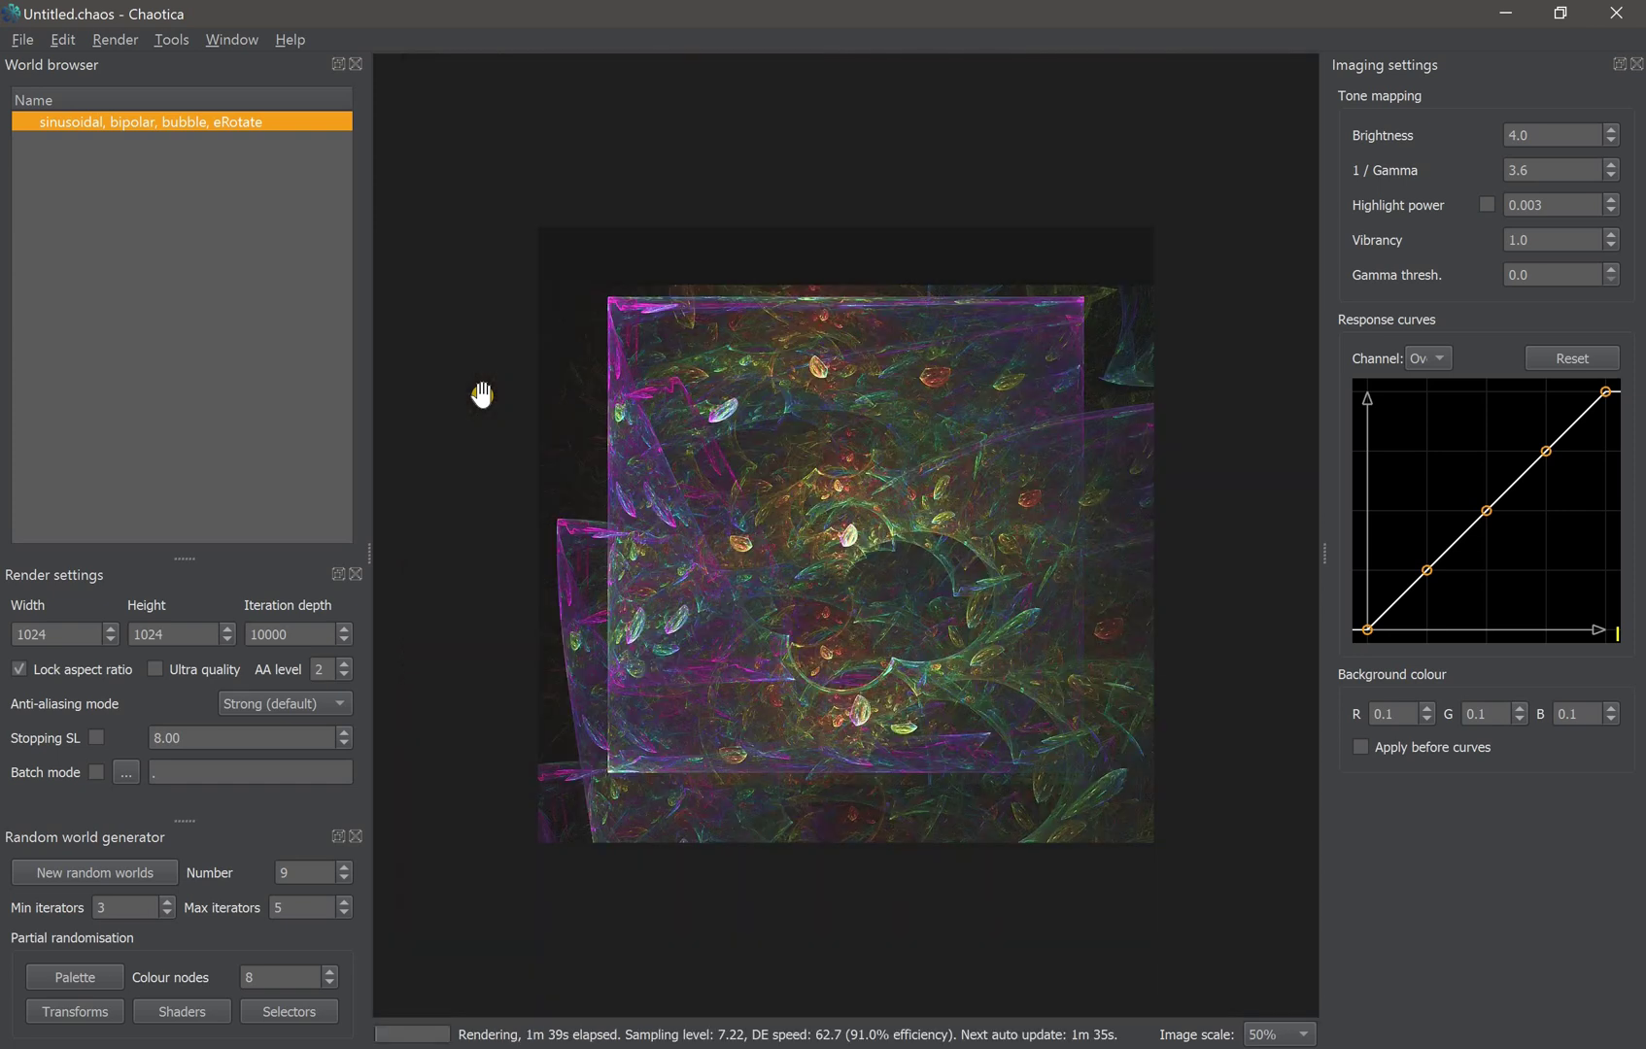